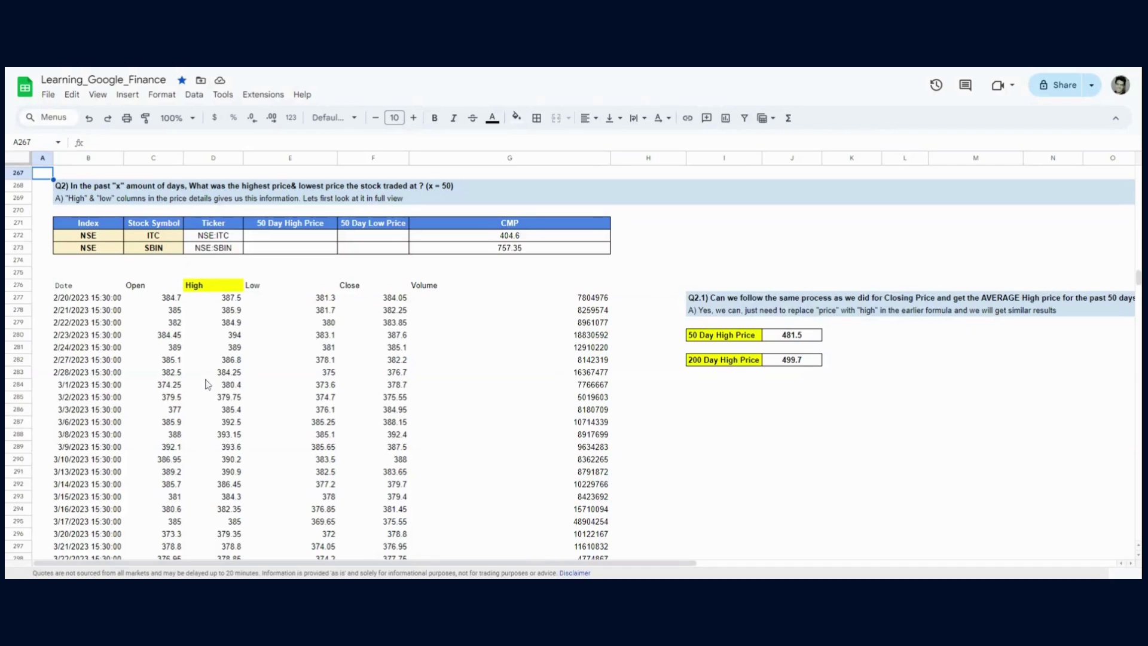
# Review the price-history formula, the Q2 question, and the empty ITC/SBIN 50 Day High and Low cells.
pyautogui.click(84, 292)
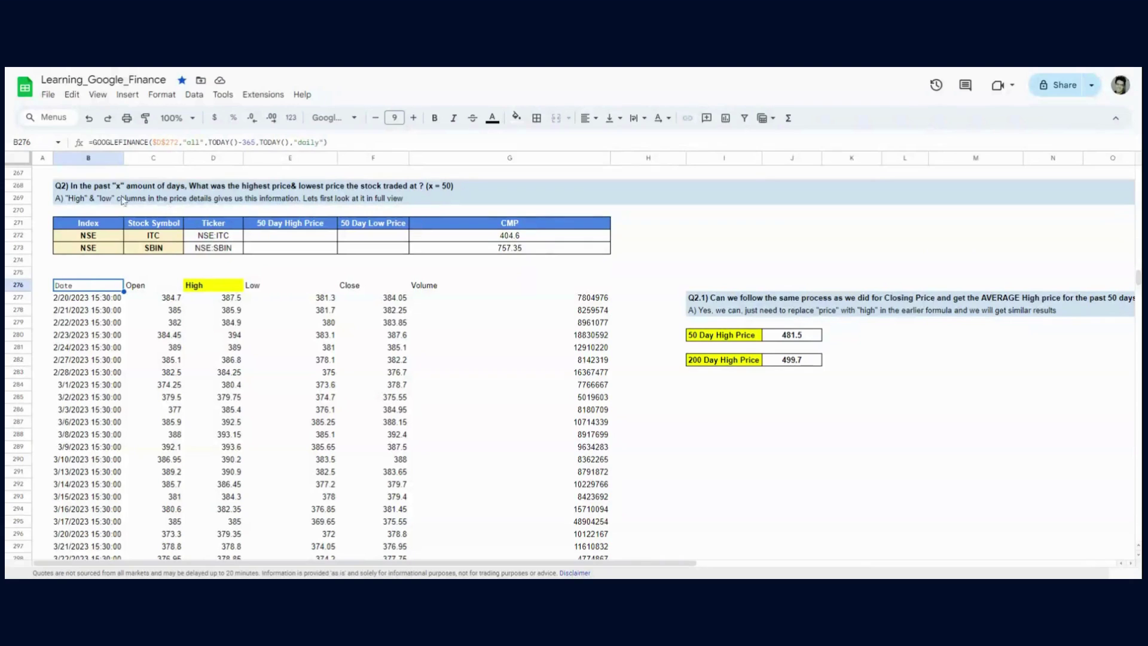
pyautogui.click(94, 189)
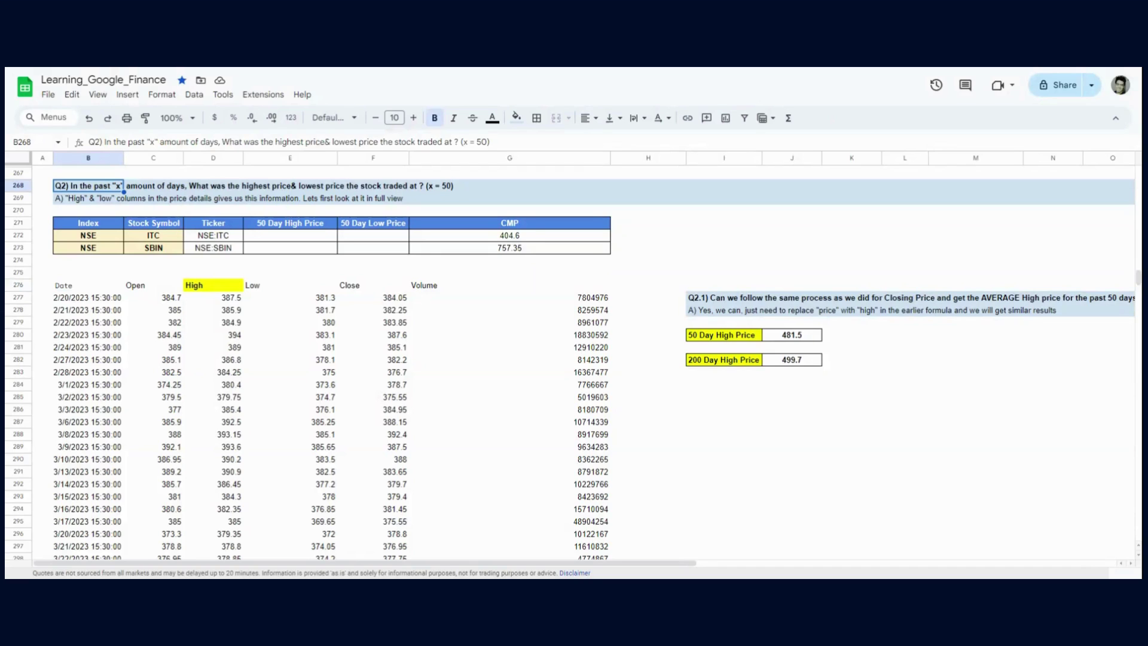
pyautogui.click(359, 236)
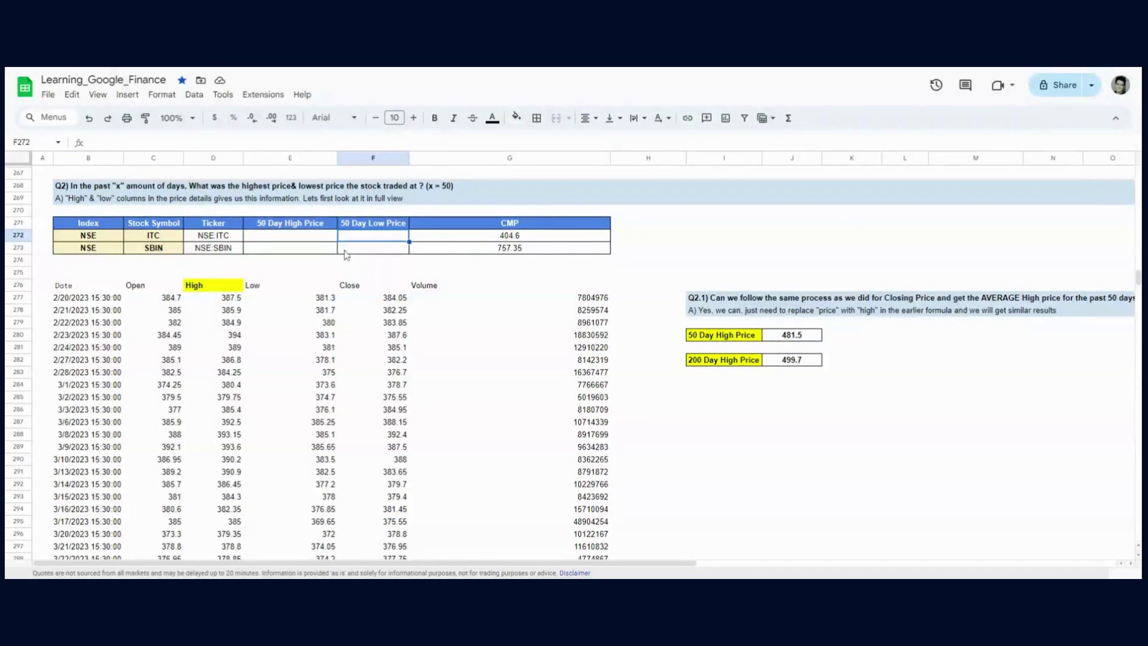
pyautogui.click(331, 248)
pyautogui.click(326, 237)
pyautogui.click(357, 225)
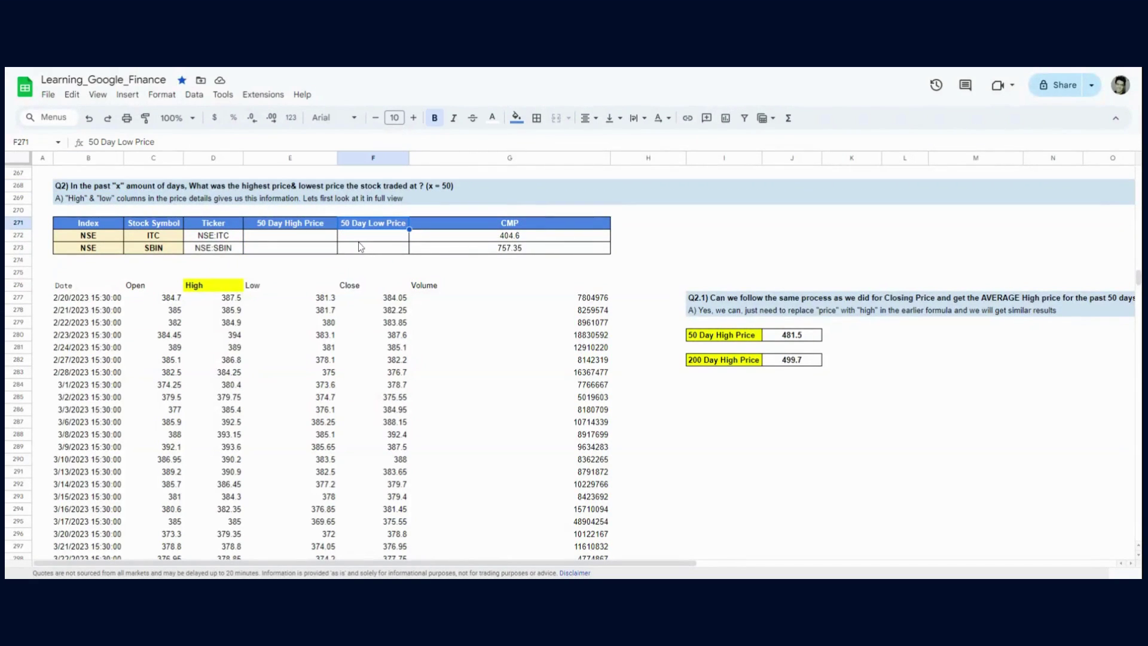
pyautogui.click(94, 289)
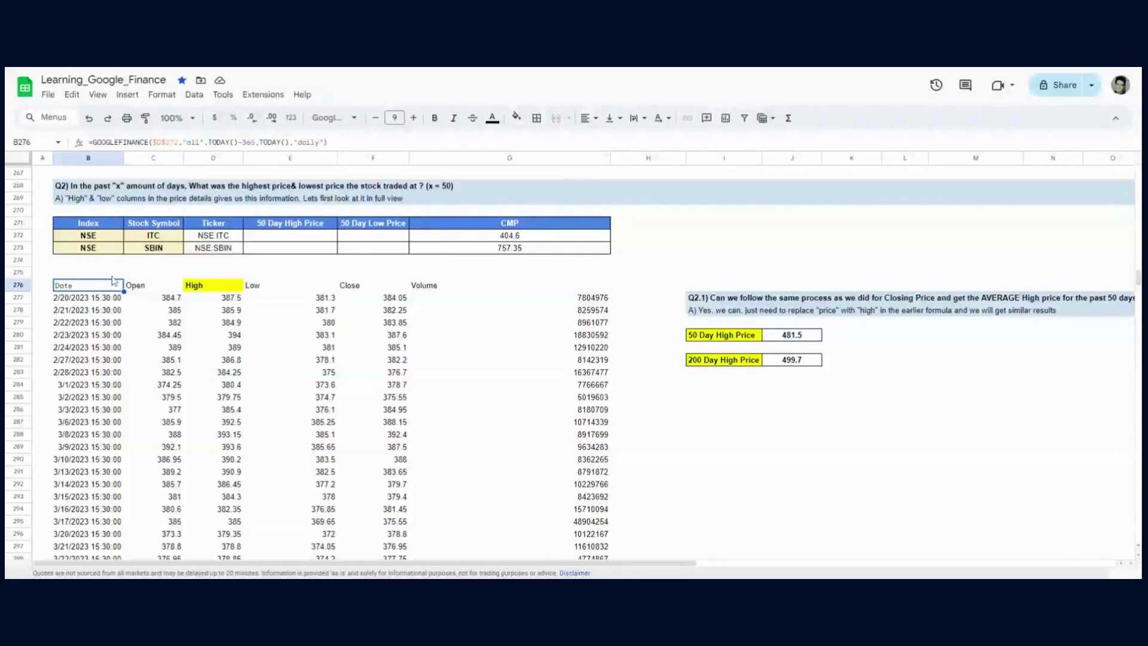
# Inspect columns D and F and the Low column of the returned price history.
pyautogui.click(356, 160)
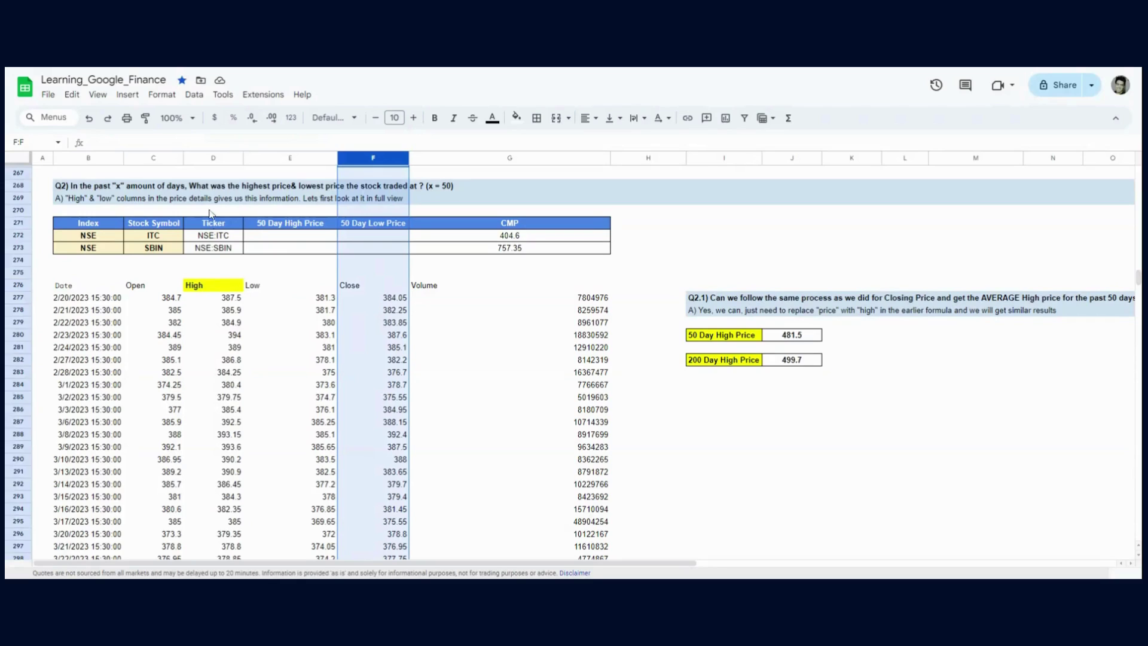
pyautogui.click(213, 159)
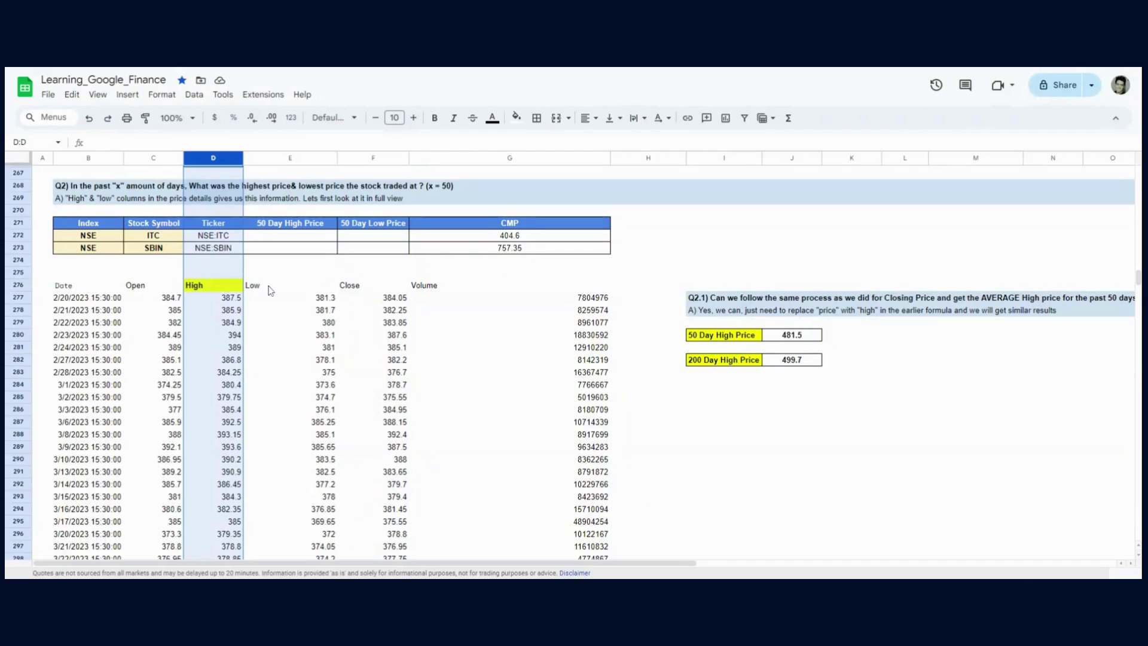
pyautogui.click(267, 287)
pyautogui.click(371, 159)
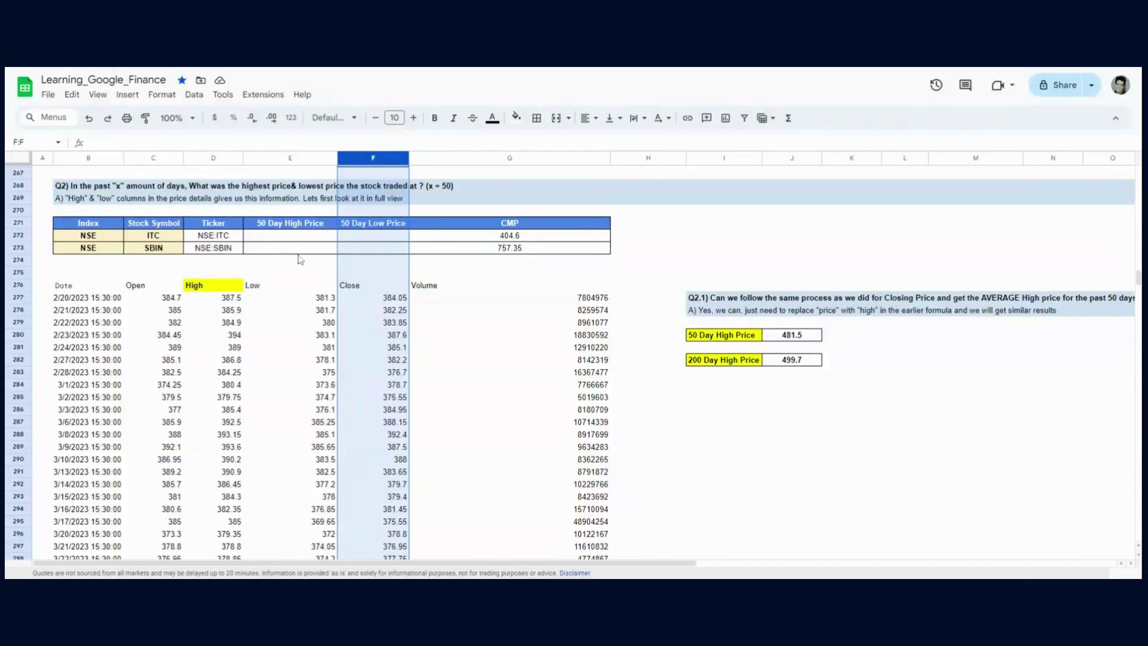
pyautogui.click(301, 287)
pyautogui.click(115, 287)
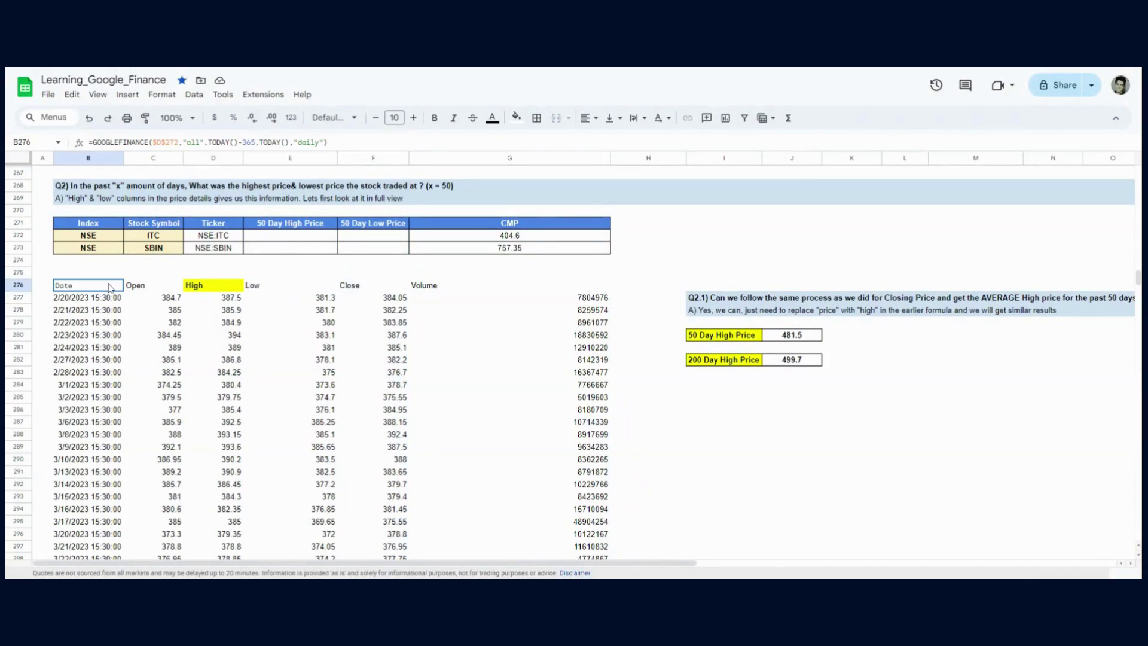
# Review the GOOGLEFINANCE formula's start_date and end_date arguments without changing it.
pyautogui.moveTo(328, 142); pyautogui.dragTo(87, 142)
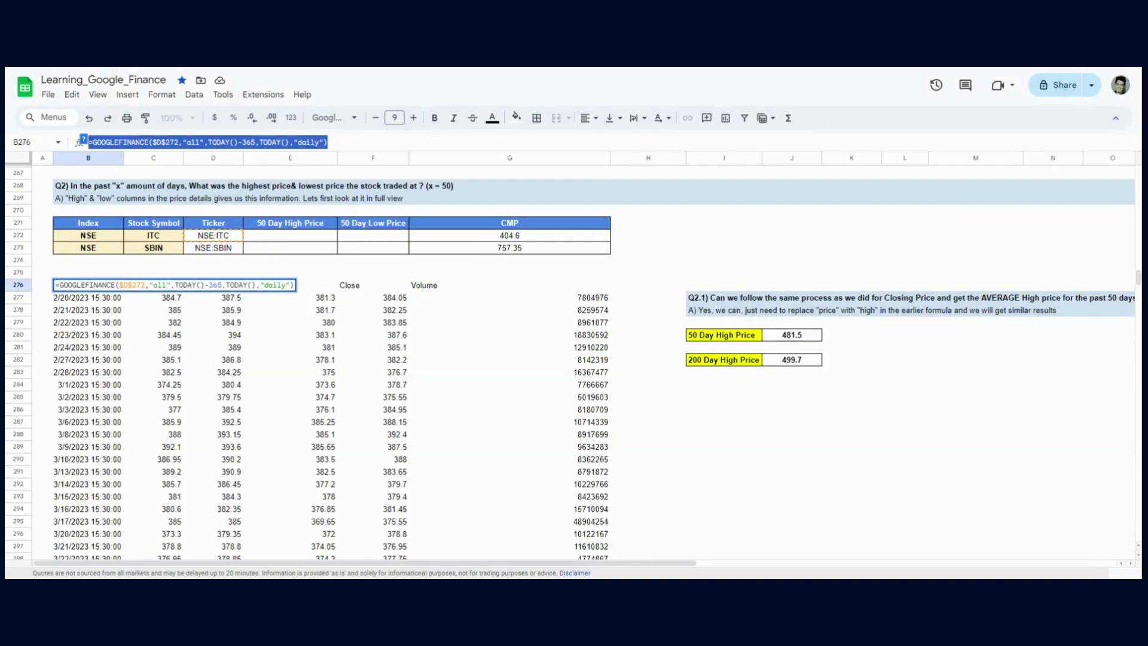
pyautogui.click(247, 142)
pyautogui.click(290, 142)
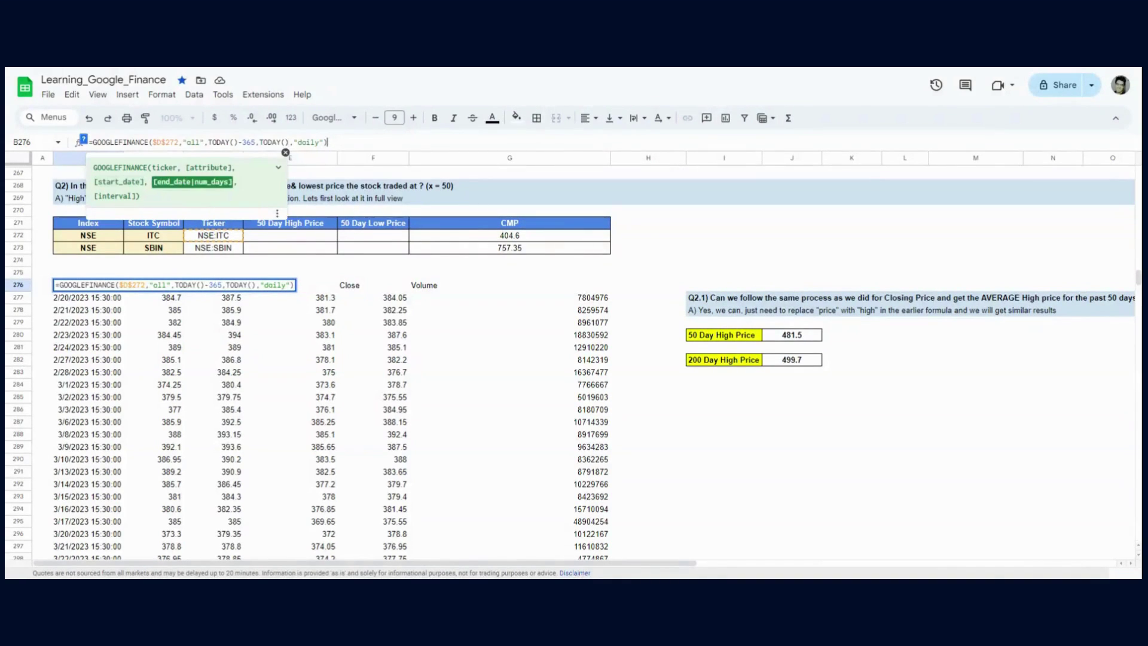
pyautogui.click(328, 142)
pyautogui.press('Escape')
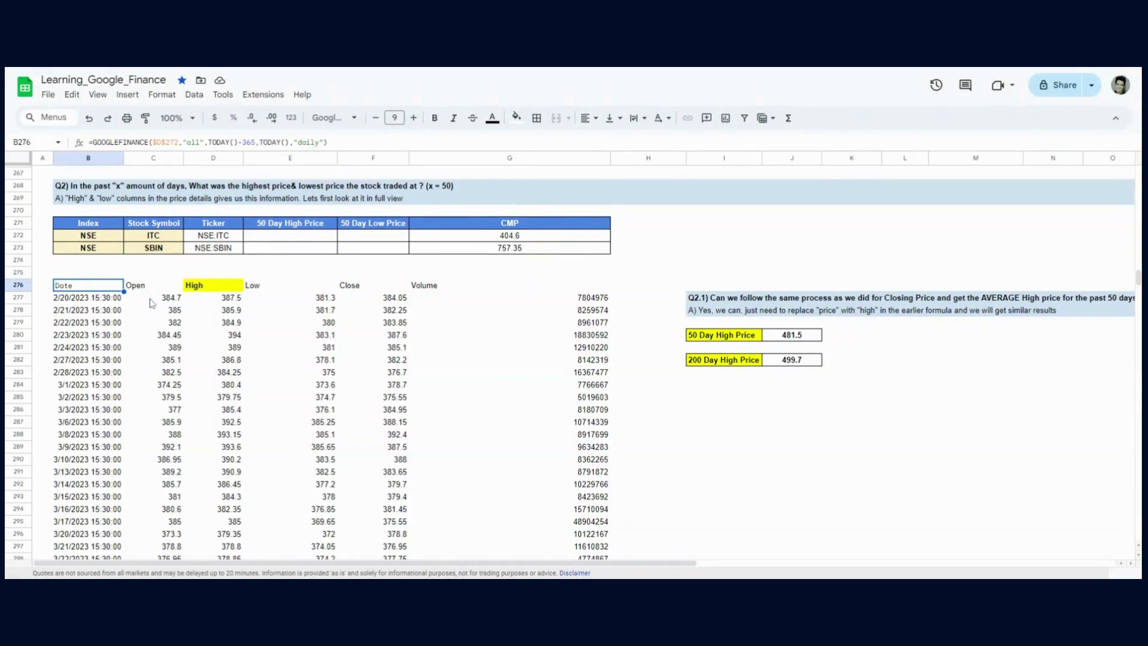
# Inspect the Open, High, Low and Close column headings and column D.
pyautogui.click(151, 290)
pyautogui.click(220, 289)
pyautogui.click(291, 291)
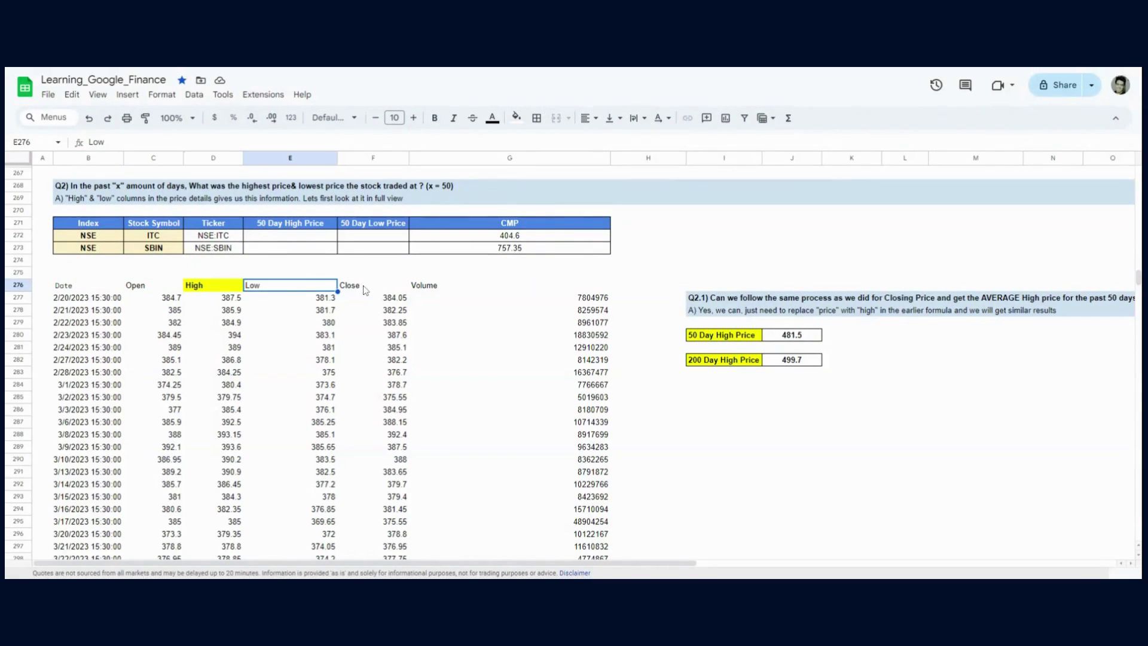
pyautogui.click(365, 291)
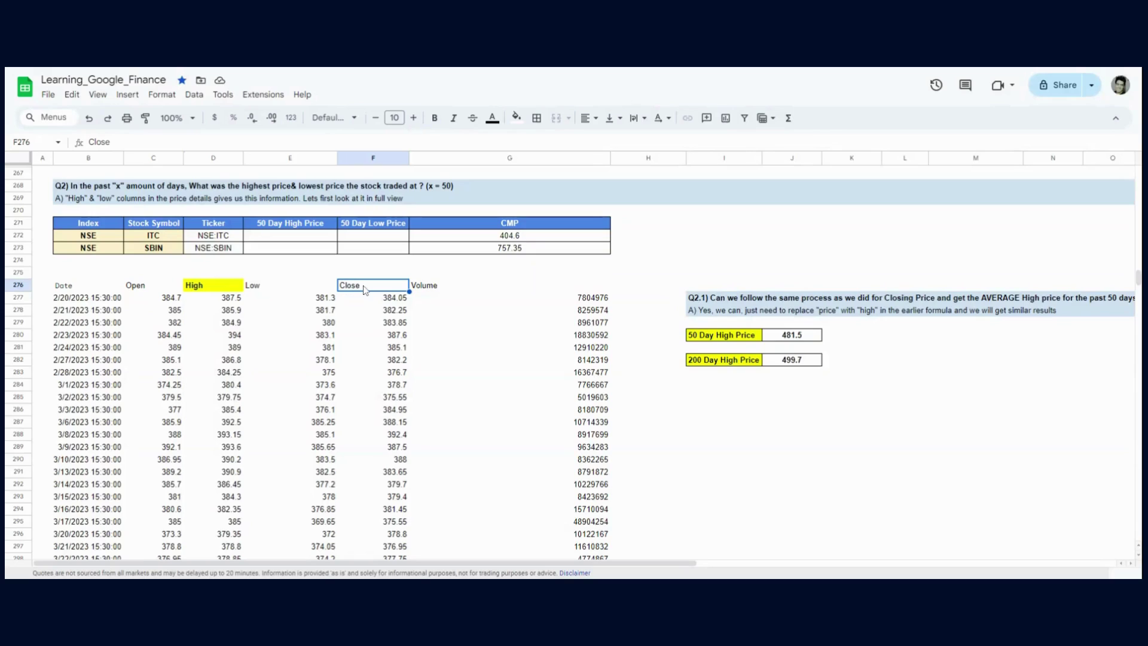
pyautogui.click(224, 297)
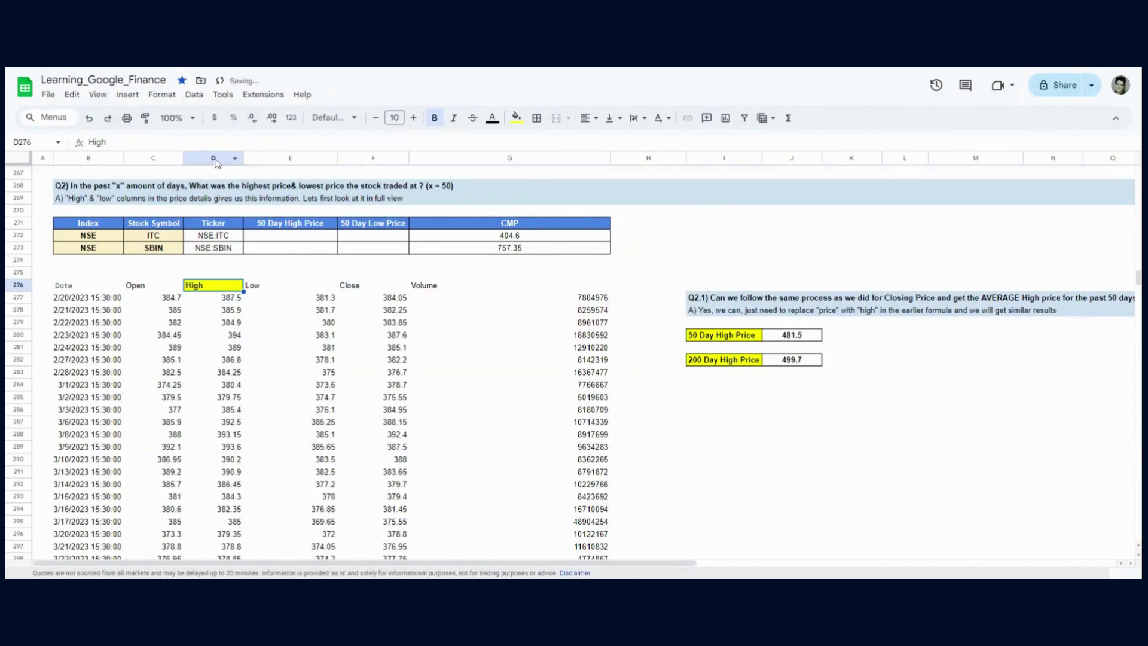
pyautogui.click(213, 158)
pyautogui.click(94, 285)
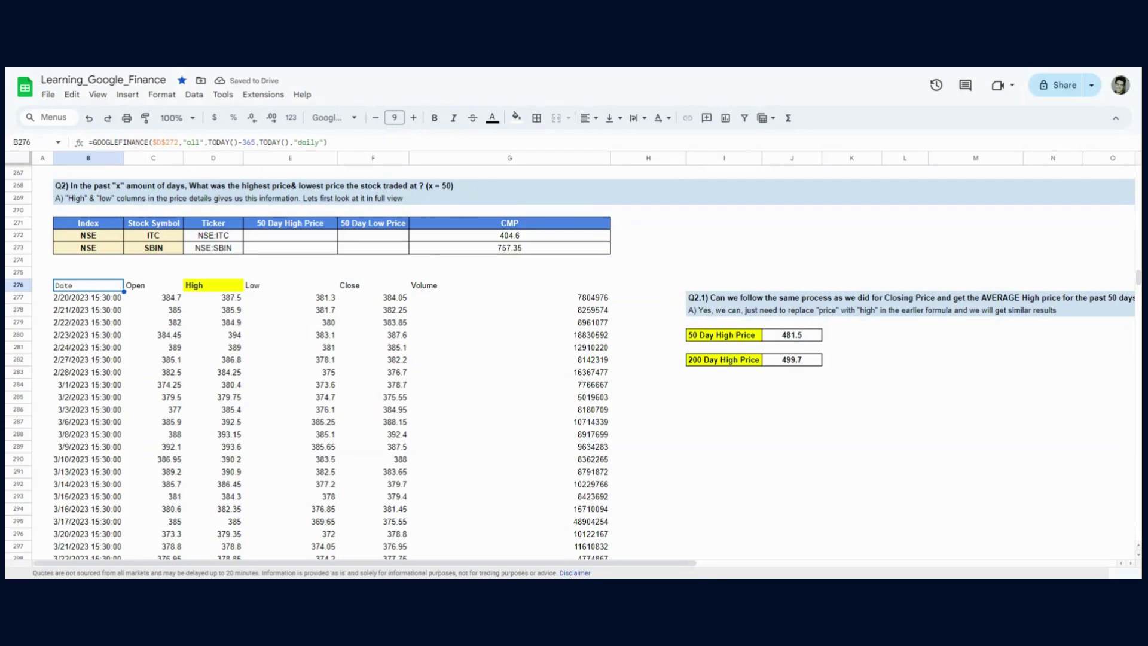
# Switch the B276 formula's attribute to "high", then to "low".
pyautogui.click(199, 142)
pyautogui.press('BackSpace')
pyautogui.press('BackSpace')
pyautogui.press('BackSpace')
pyautogui.write('high')
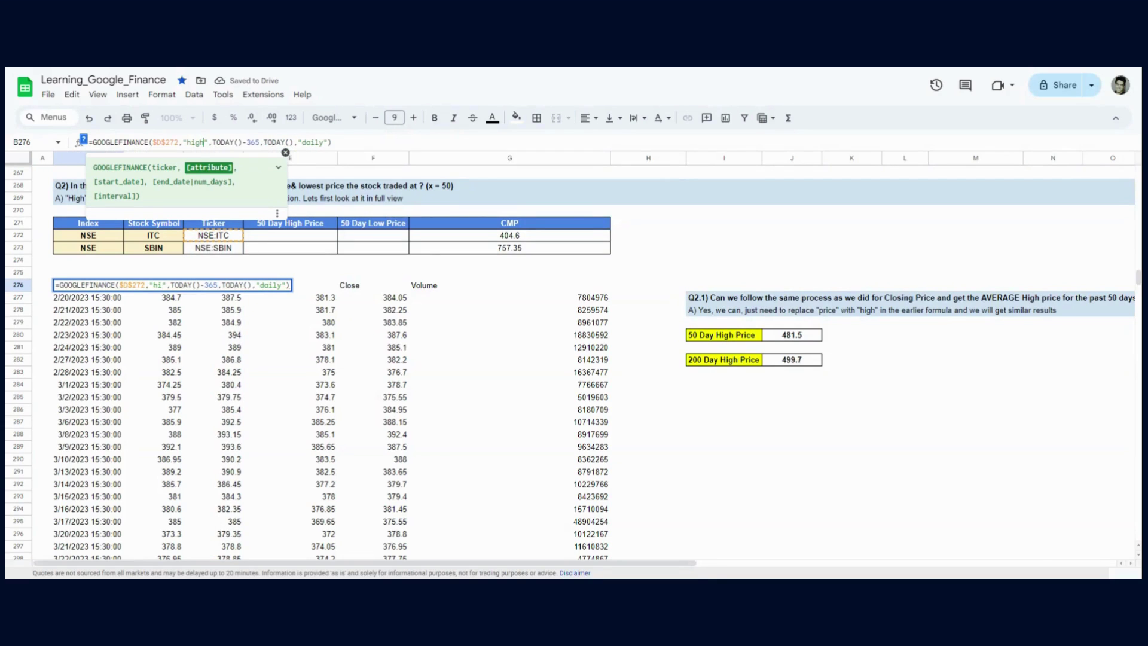
pyautogui.press('Return')
pyautogui.press('Right')
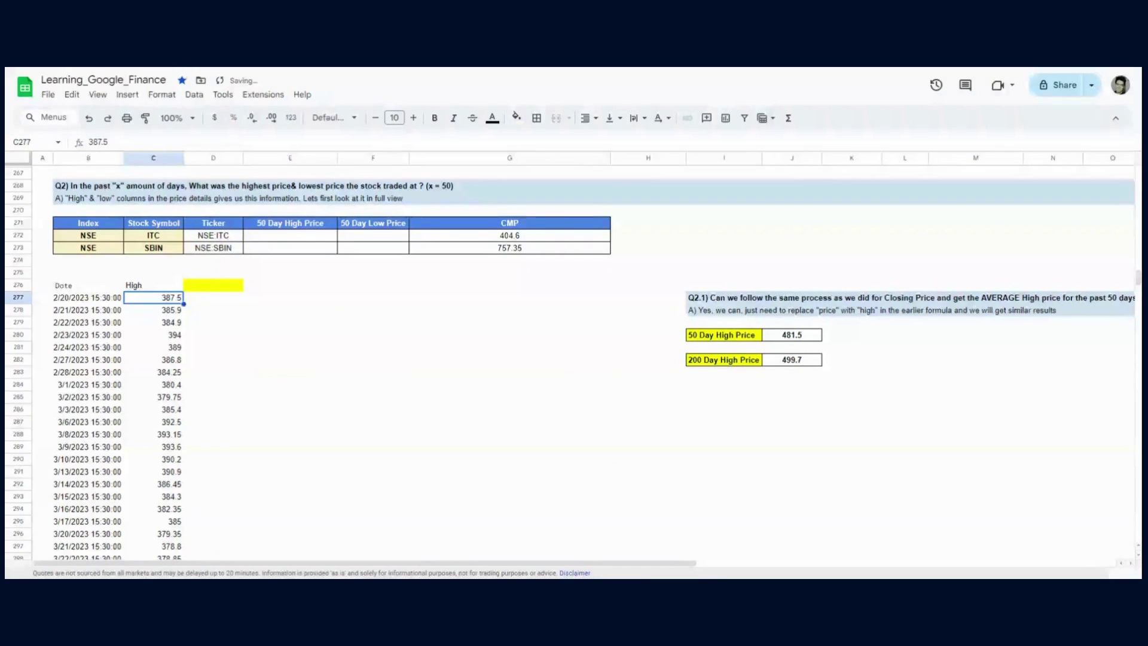
pyautogui.click(94, 285)
pyautogui.click(204, 142)
pyautogui.press('BackSpace')
pyautogui.press('BackSpace')
pyautogui.press('BackSpace')
pyautogui.press('BackSpace')
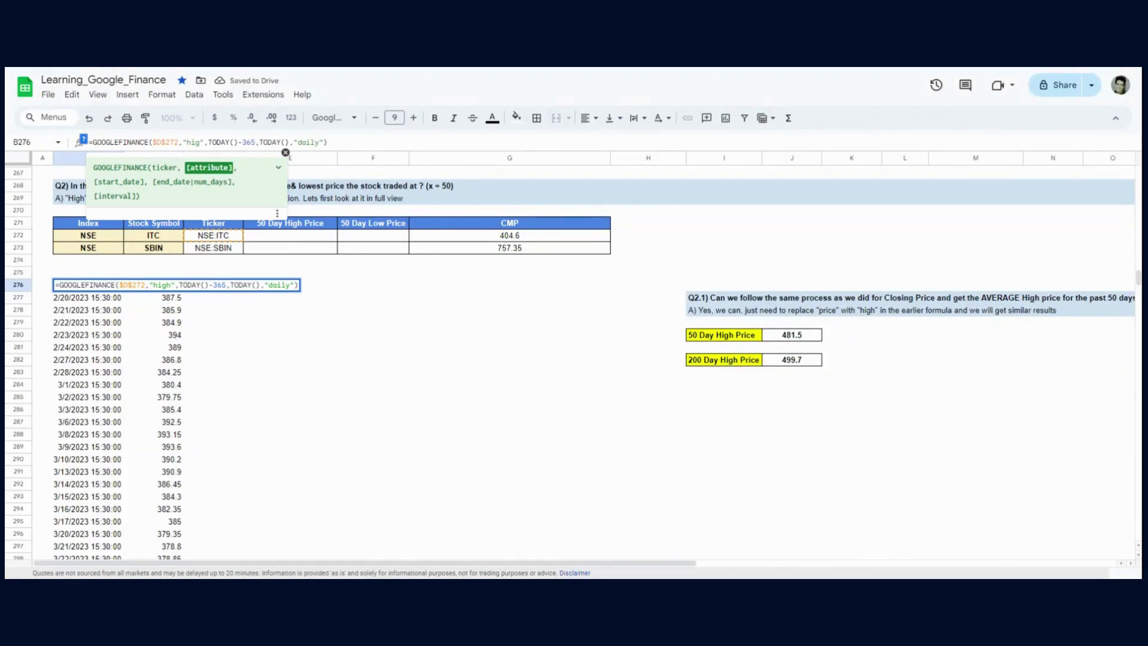
pyautogui.press('Return')
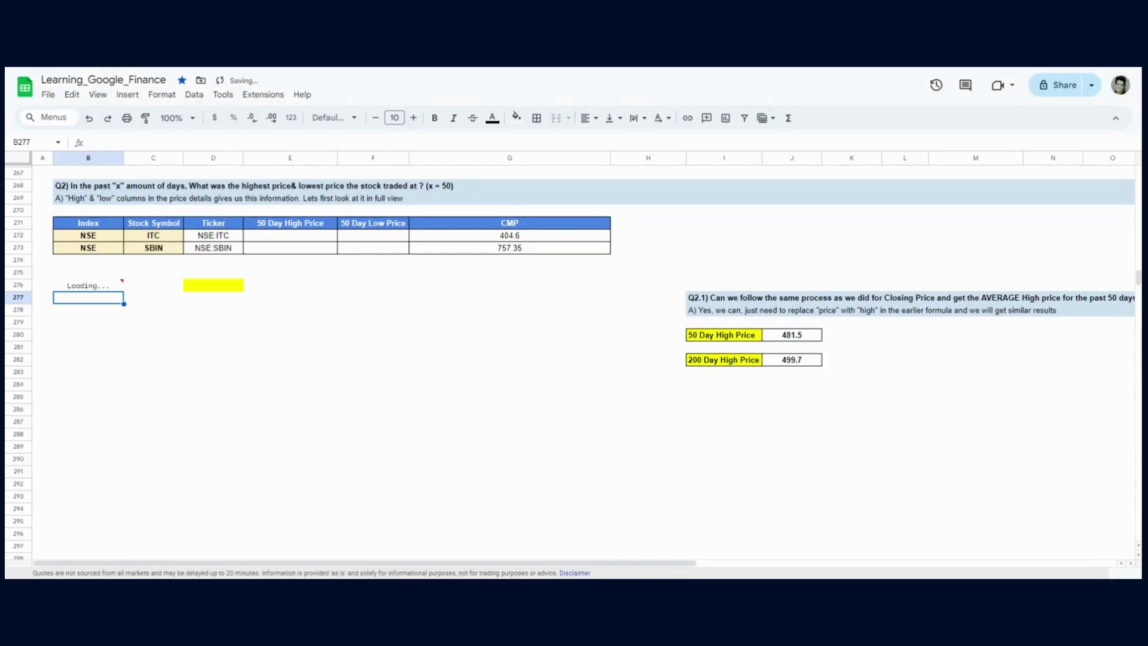
# Try the "priceopen" attribute in B276, then trim it to "open".
pyautogui.click(88, 285)
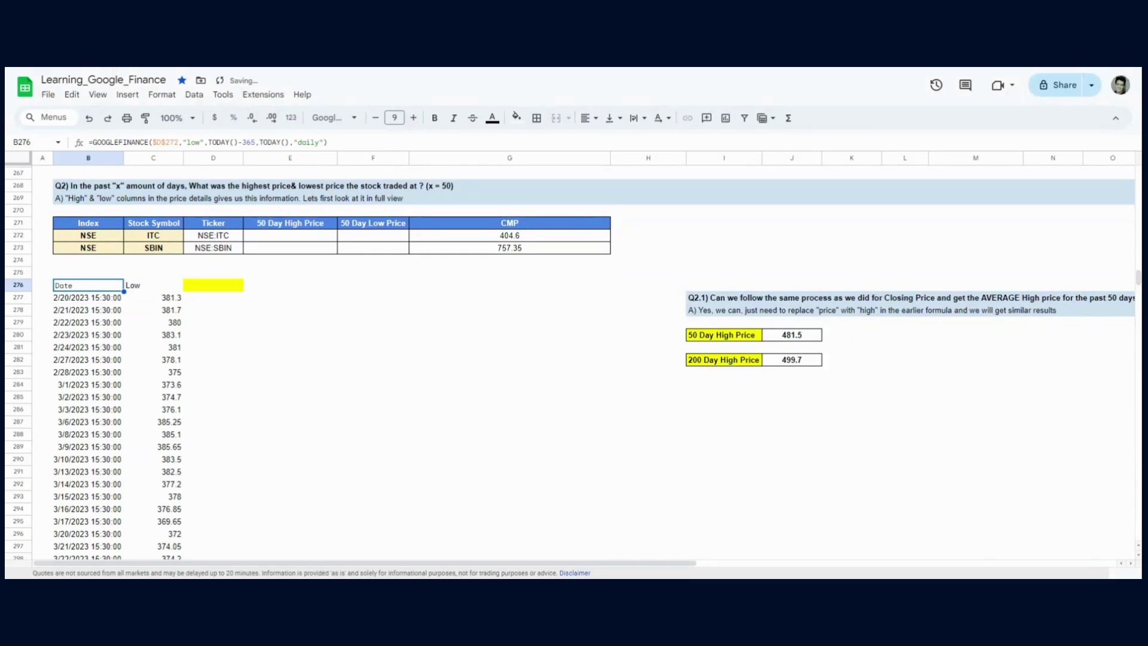
pyautogui.click(201, 142)
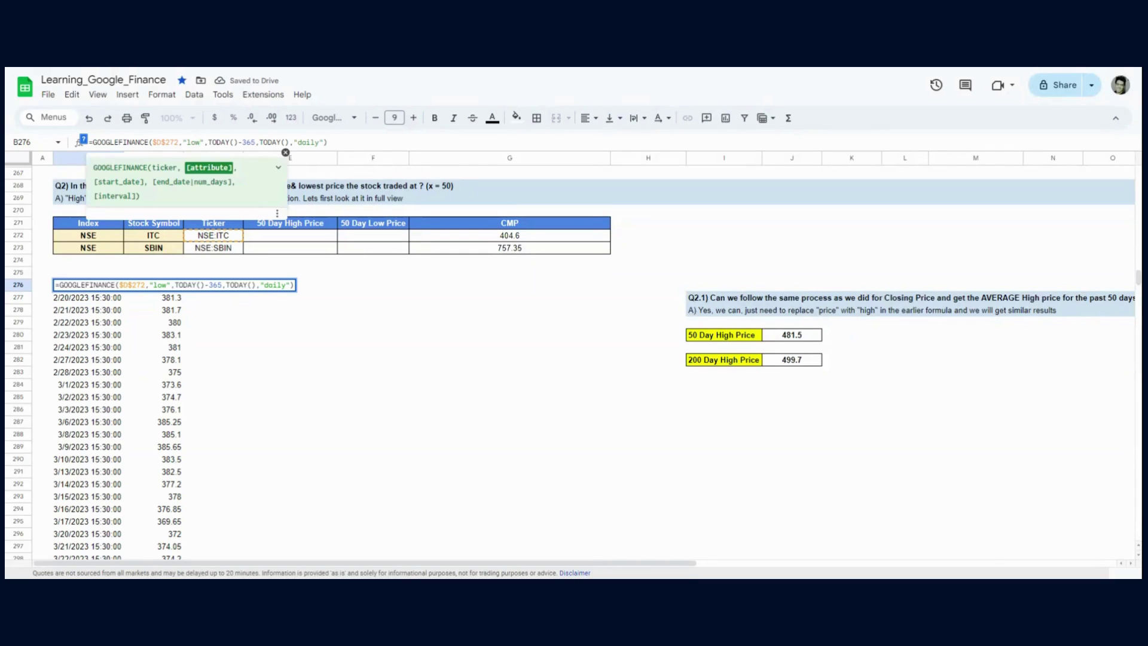
pyautogui.press('BackSpace')
pyautogui.press('BackSpace')
pyautogui.press('BackSpace')
pyautogui.write('priceopen')
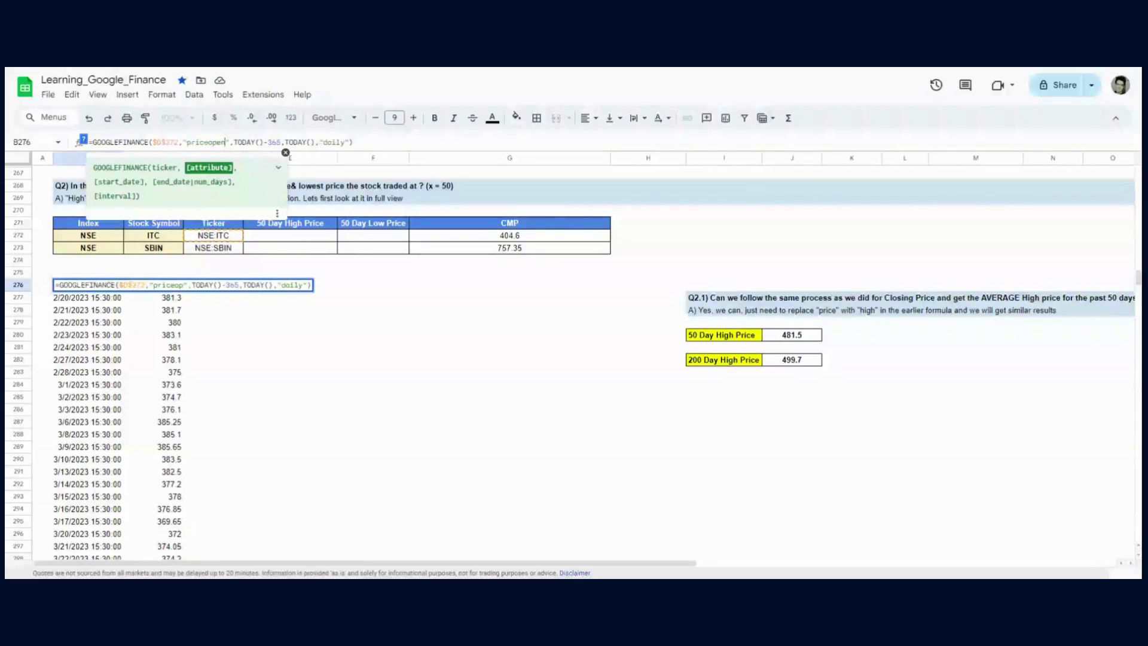
pyautogui.press('Return')
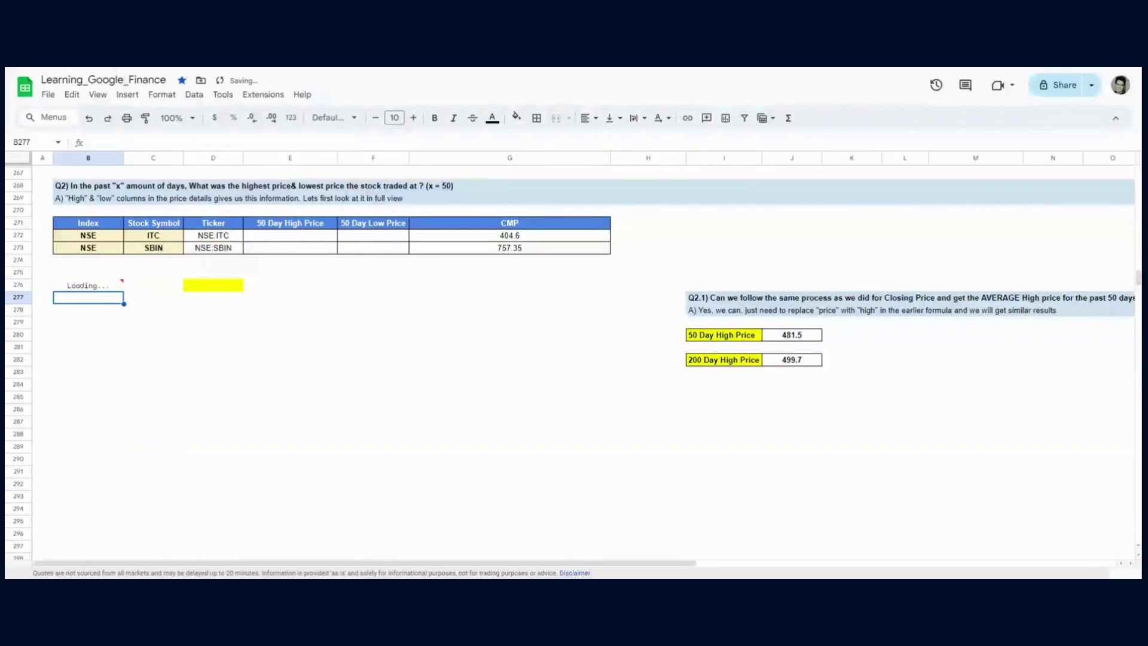
pyautogui.click(89, 285)
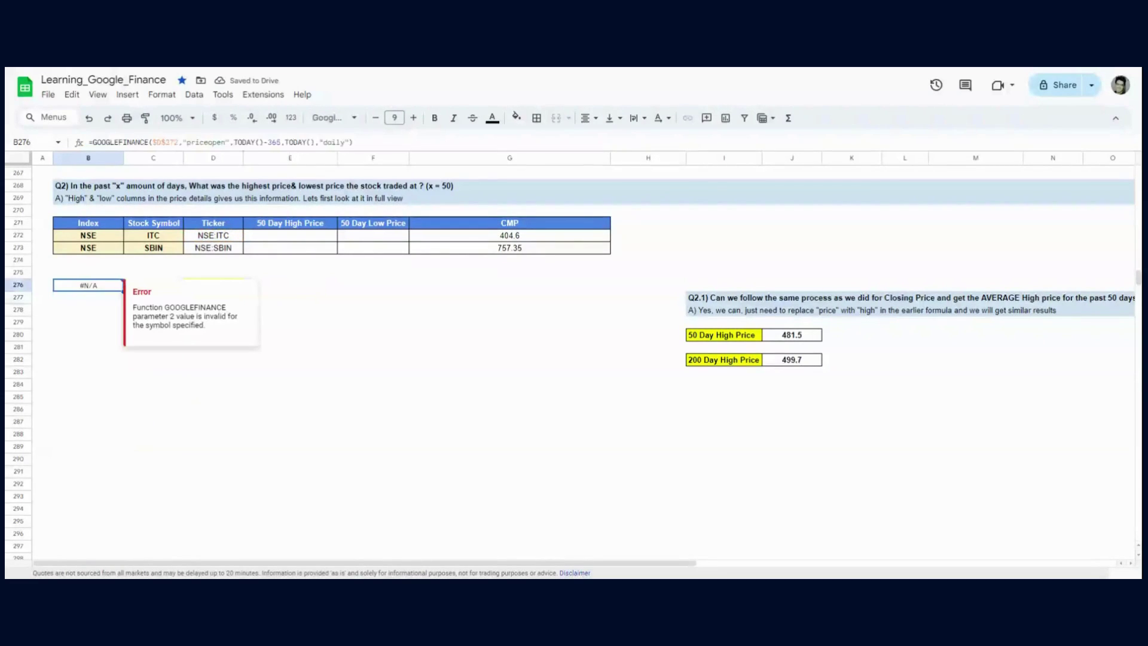
pyautogui.click(208, 142)
pyautogui.press('BackSpace')
pyautogui.press('BackSpace')
pyautogui.press('BackSpace')
pyautogui.press('BackSpace')
pyautogui.press('BackSpace')
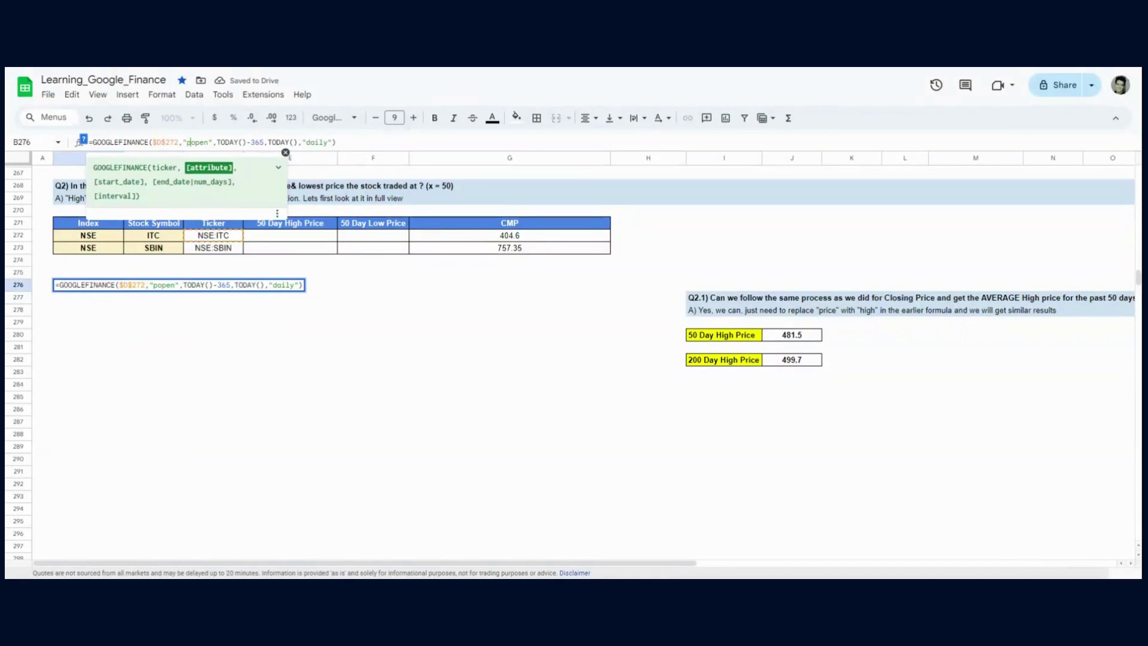
pyautogui.press('Return')
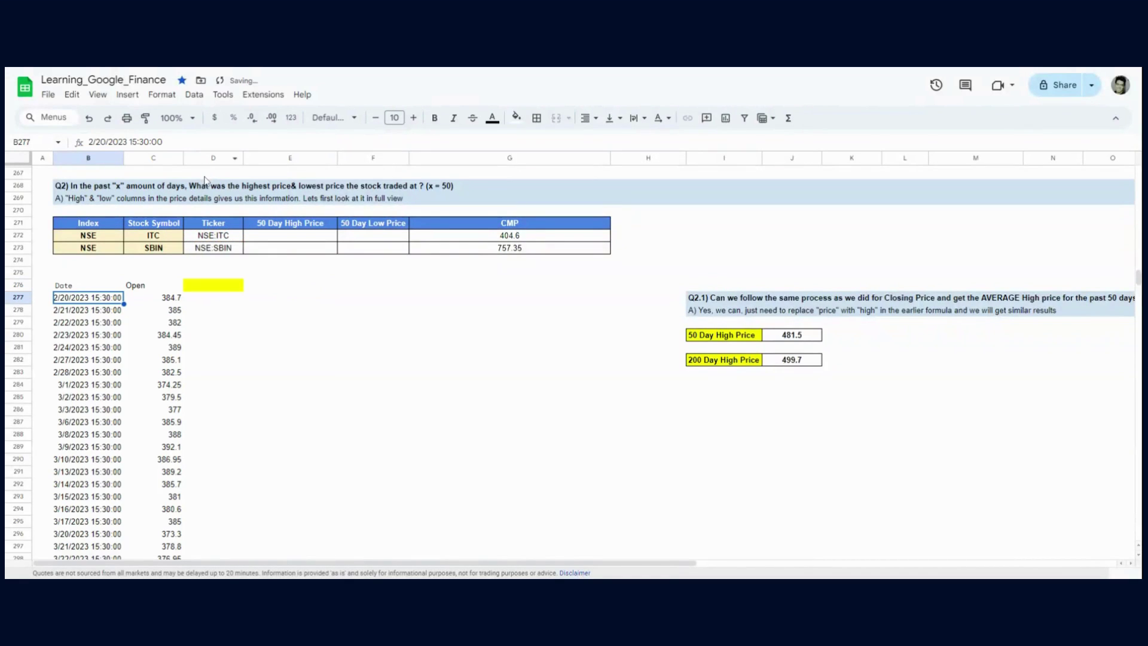
# Change the B276 attribute to "price" and check the returned value.
pyautogui.click(90, 287)
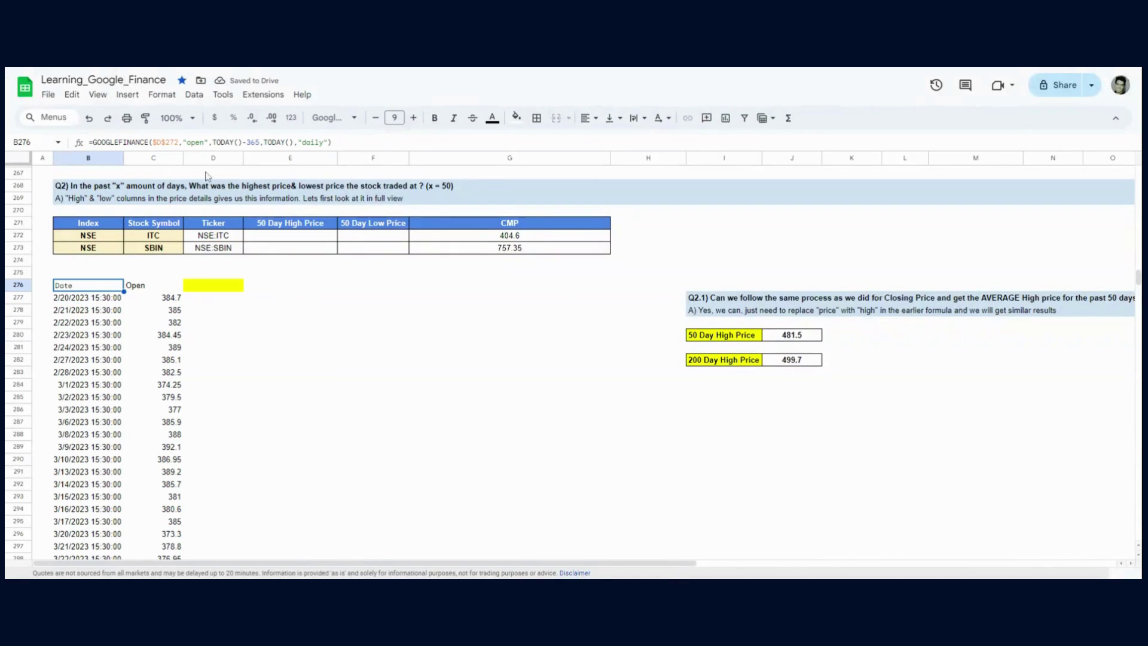
pyautogui.click(204, 142)
pyautogui.press('BackSpace')
pyautogui.press('BackSpace')
pyautogui.press('BackSpace')
pyautogui.press('BackSpace')
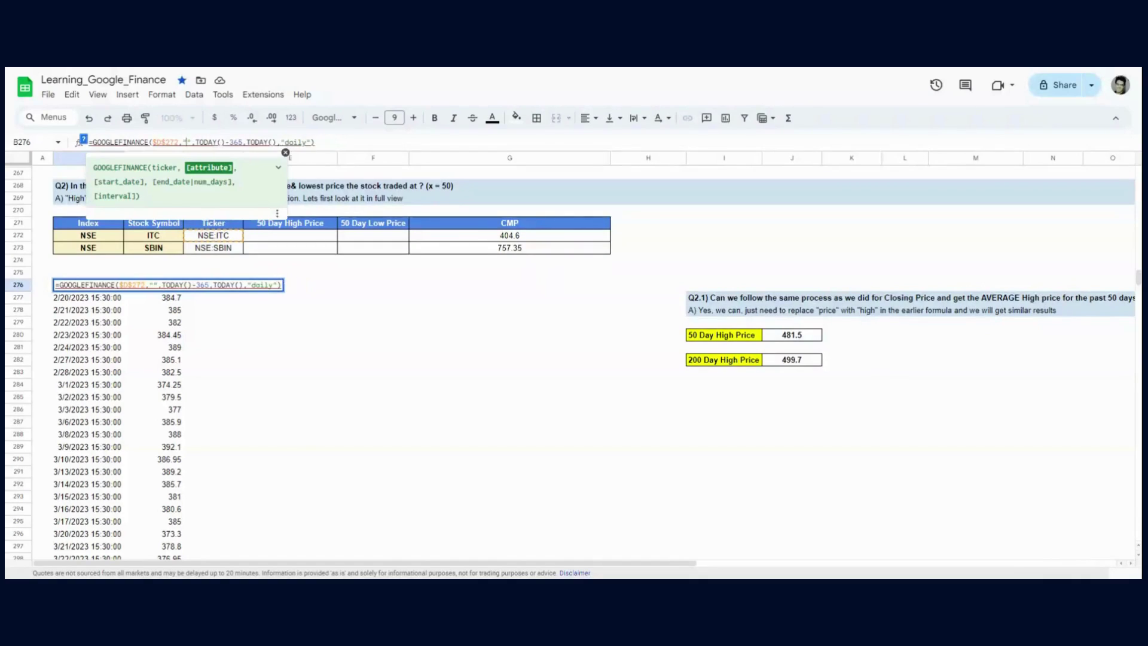
pyautogui.write('price')
pyautogui.press('Return')
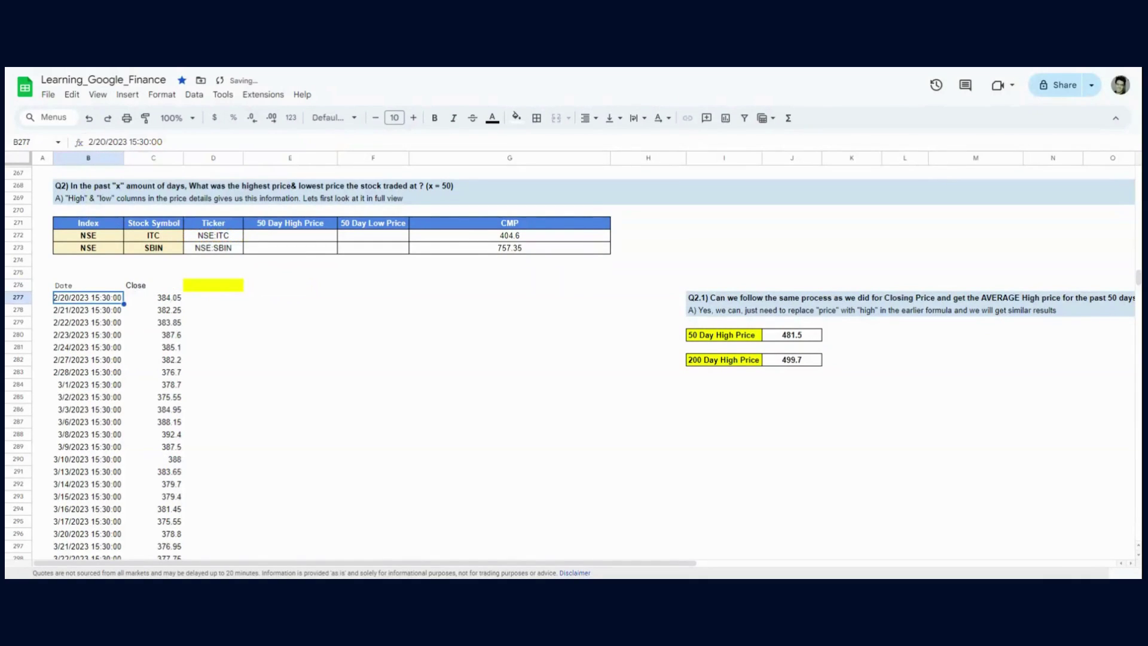
pyautogui.press('Right')
pyautogui.press('Left')
pyautogui.press('Up')
# Set the B276 attribute to "all" so Date, Open, High, Low, Close and Volume return.
pyautogui.click(208, 142)
pyautogui.press('BackSpace')
pyautogui.press('BackSpace')
pyautogui.press('BackSpace')
pyautogui.press('BackSpace')
pyautogui.press('BackSpace')
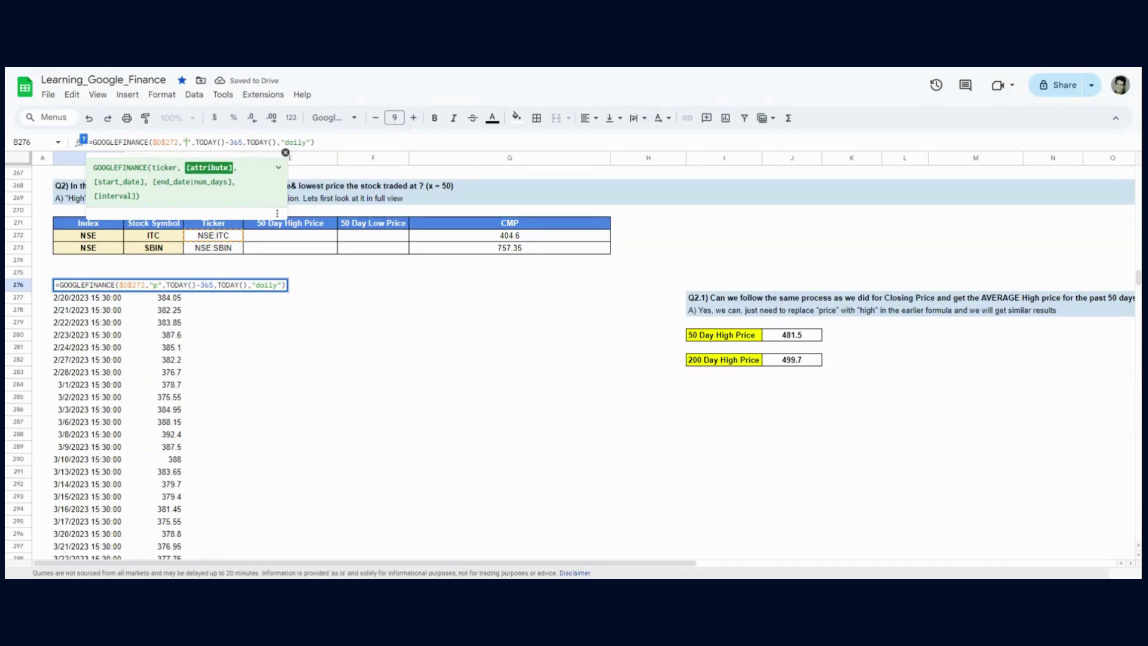
pyautogui.write('all')
pyautogui.press('Return')
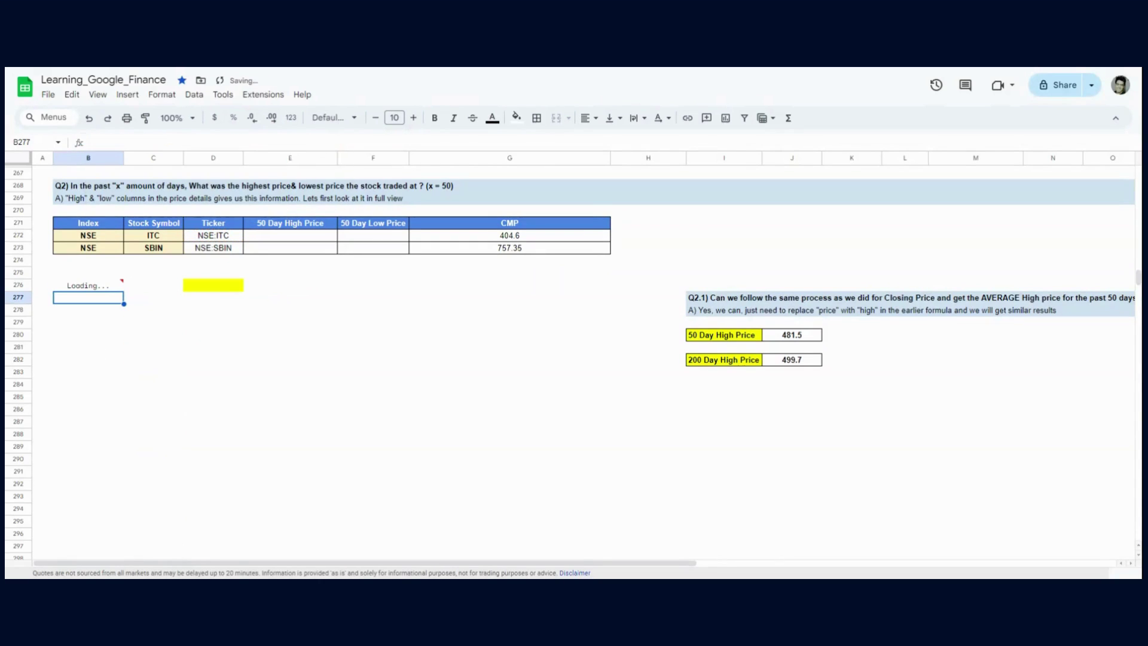
pyautogui.press('Right')
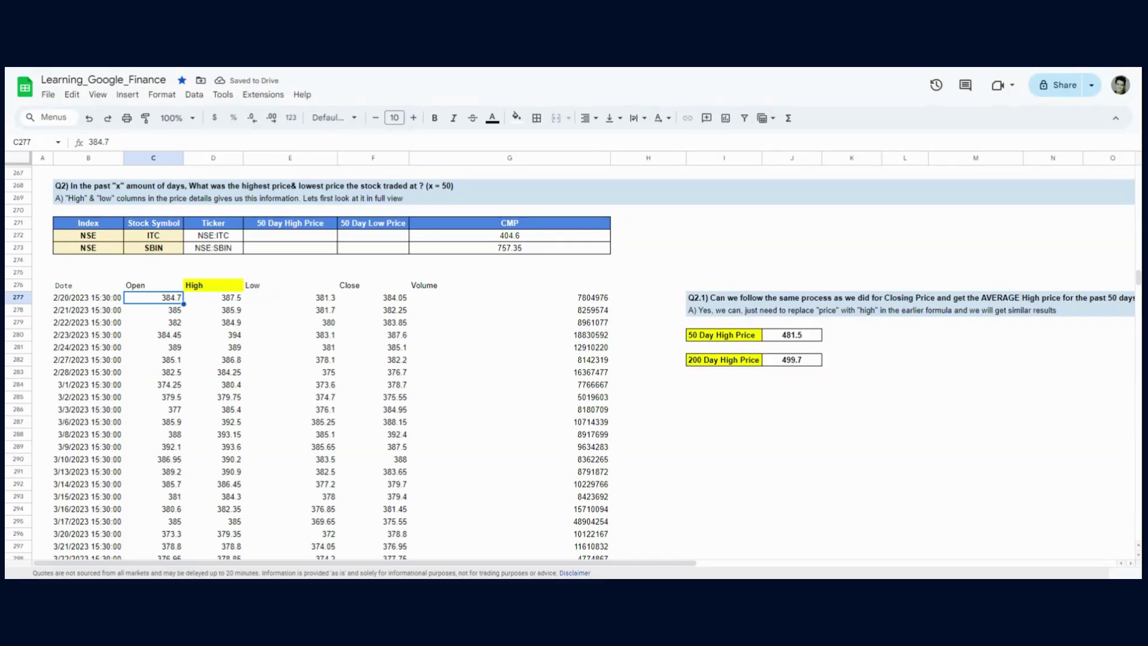
pyautogui.press('Left')
pyautogui.press('Up')
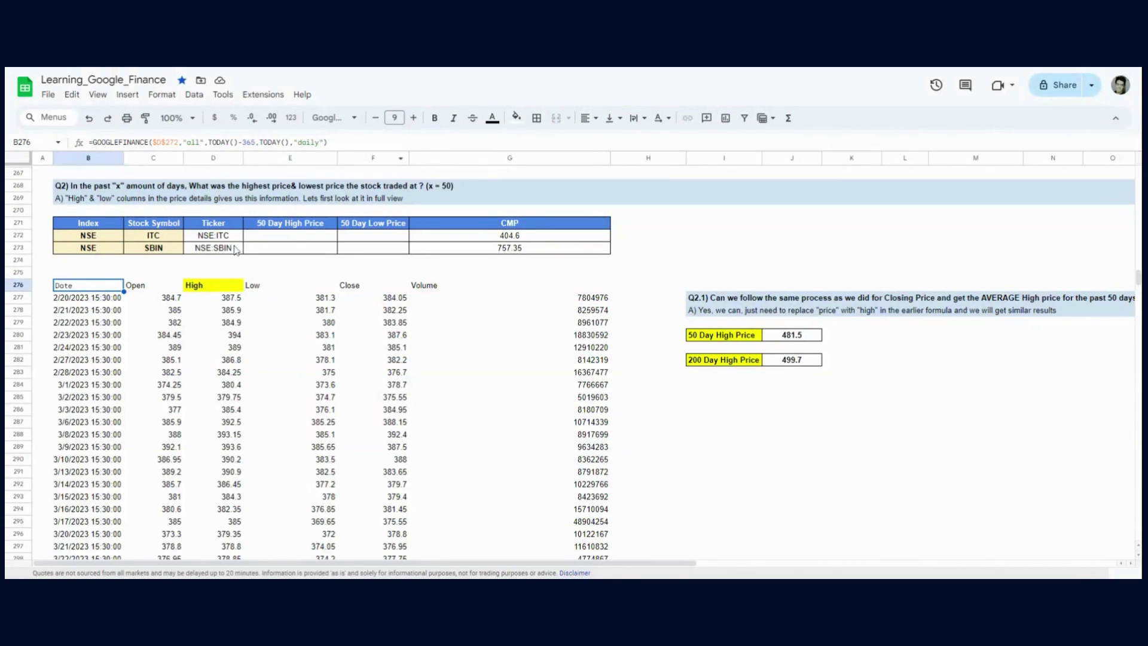
pyautogui.click(213, 159)
pyautogui.click(210, 287)
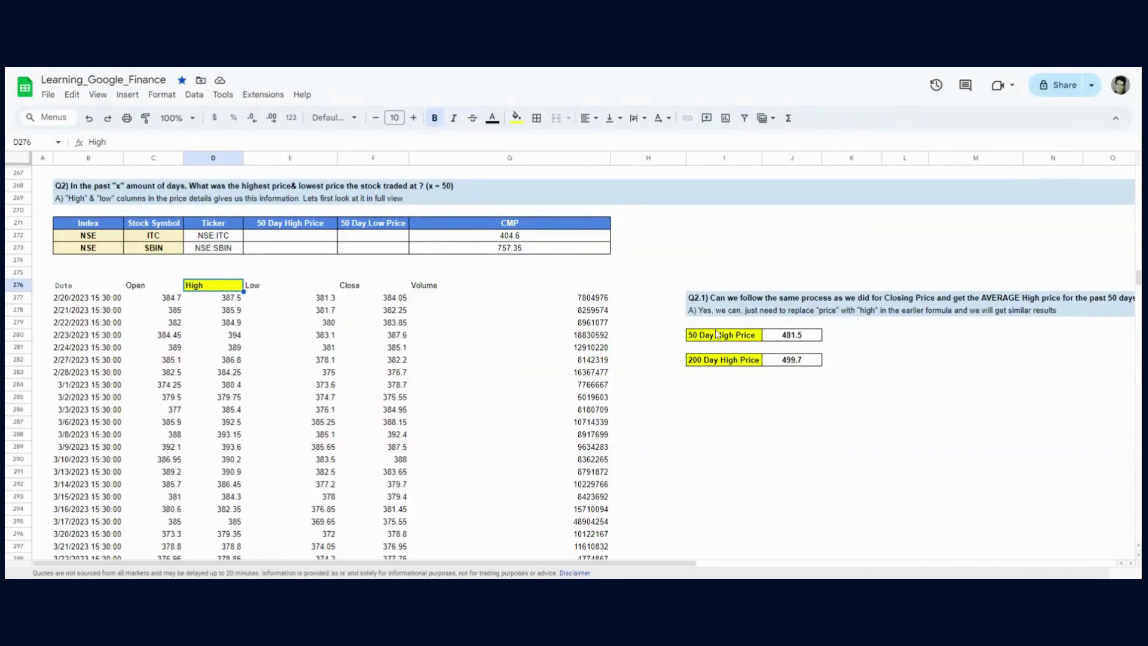
pyautogui.click(784, 339)
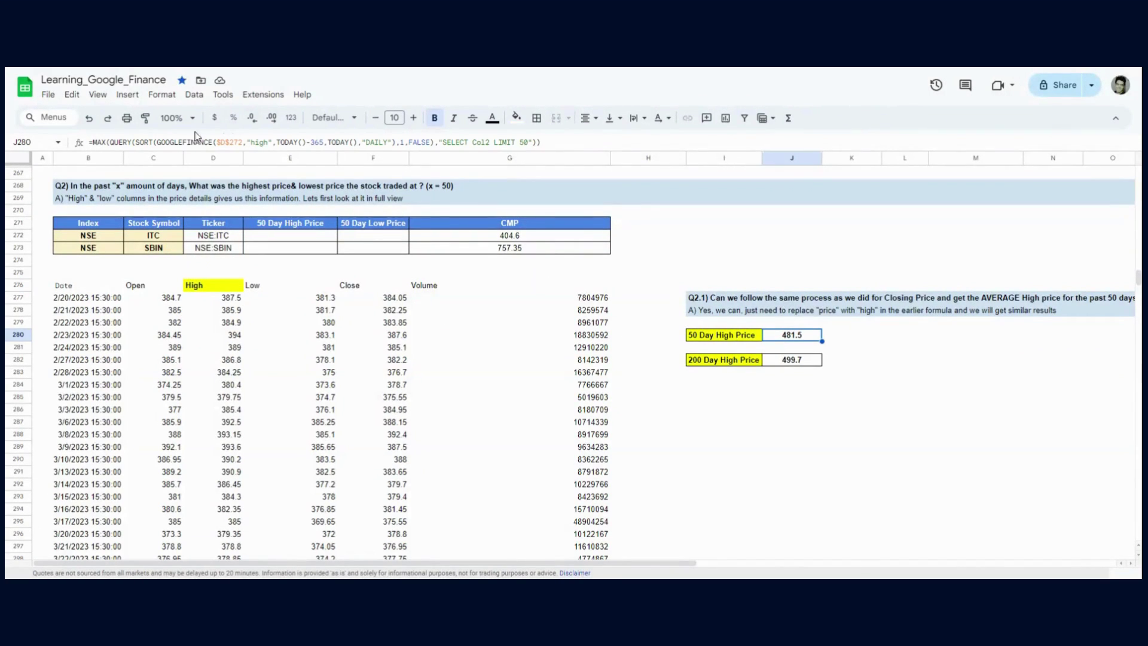
pyautogui.moveTo(157, 143); pyautogui.dragTo(396, 143)
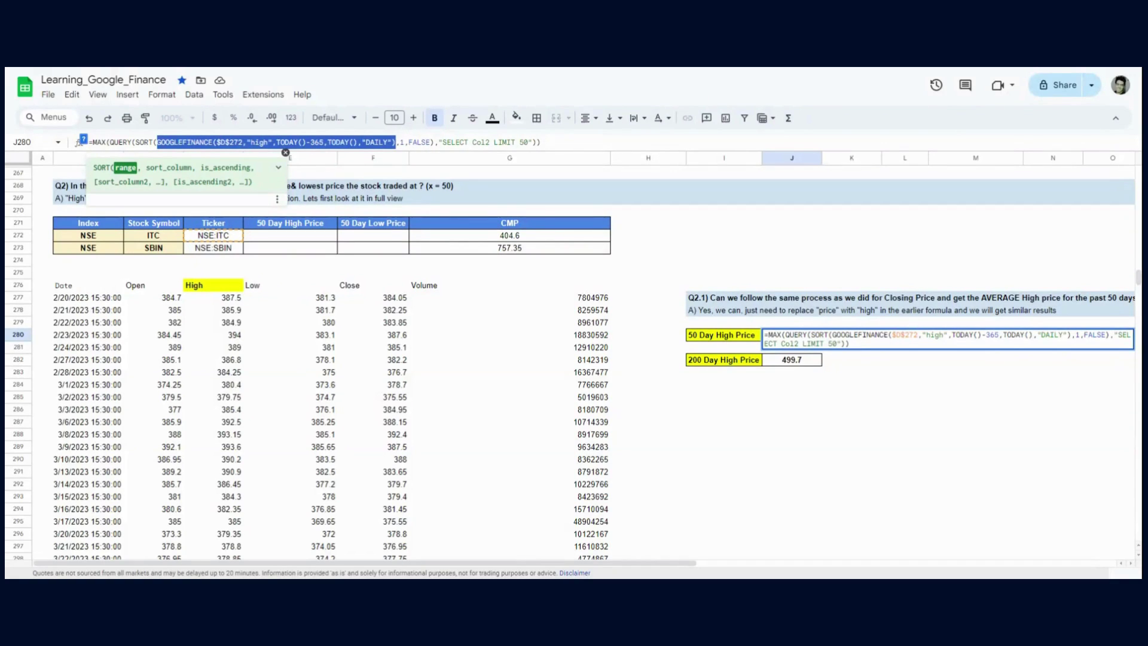
pyautogui.moveTo(136, 143); pyautogui.dragTo(417, 142)
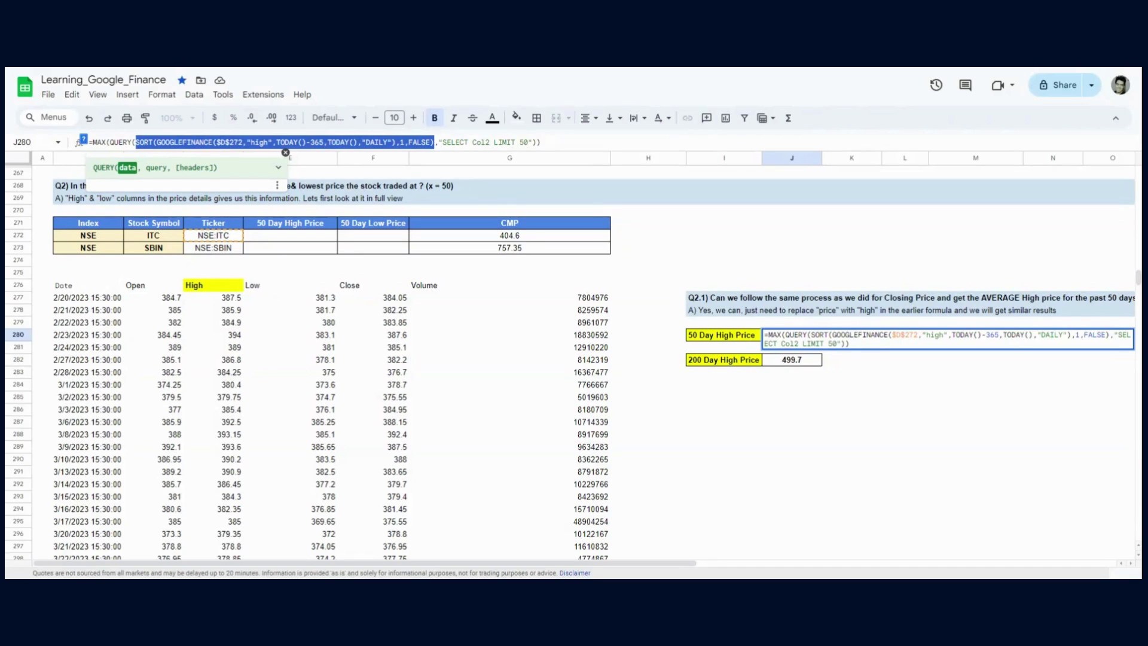
pyautogui.click(418, 143)
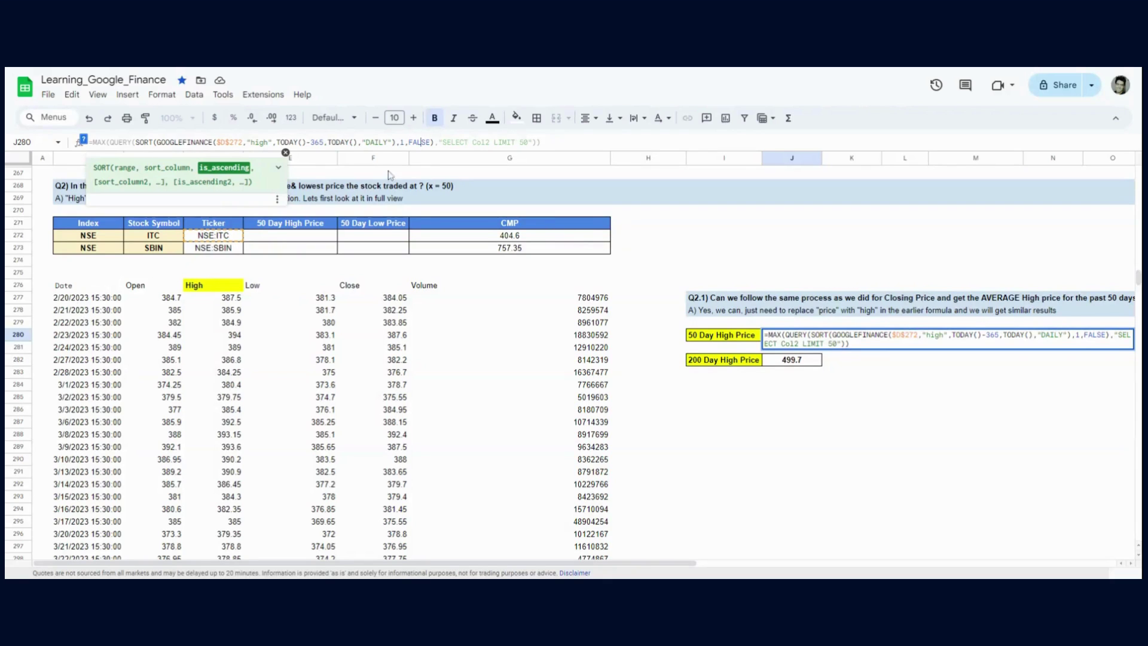
pyautogui.moveTo(413, 142); pyautogui.dragTo(535, 142)
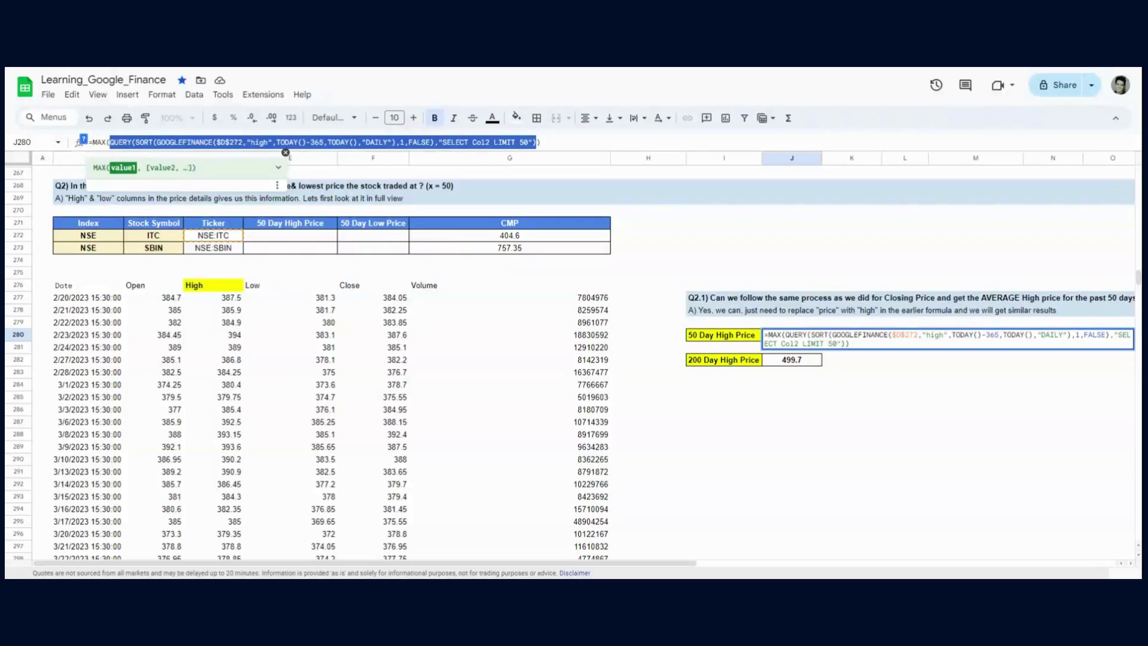
pyautogui.click(473, 142)
pyautogui.hotkey('shift', 'Right')
pyautogui.hotkey('shift', 'Right')
pyautogui.hotkey('shift', 'Right')
pyautogui.hotkey('shift', 'Right')
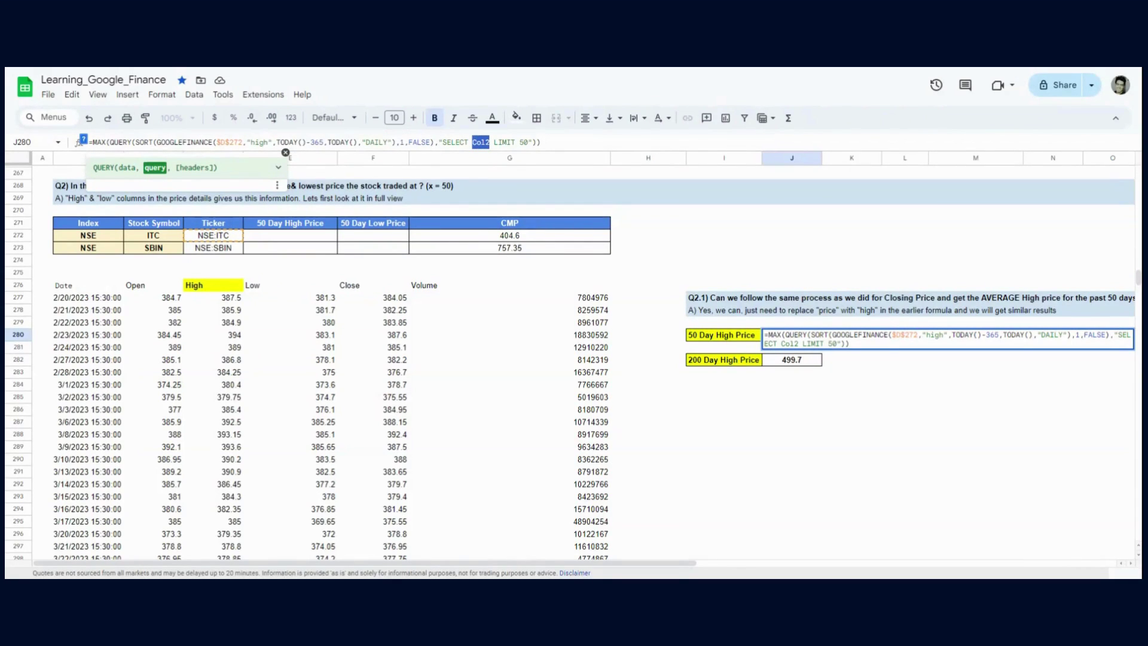
pyautogui.press('Left')
pyautogui.hotkey('shift', 'Right')
pyautogui.hotkey('shift', 'Right')
pyautogui.hotkey('shift', 'Right')
pyautogui.hotkey('shift', 'Right')
pyautogui.click(537, 142)
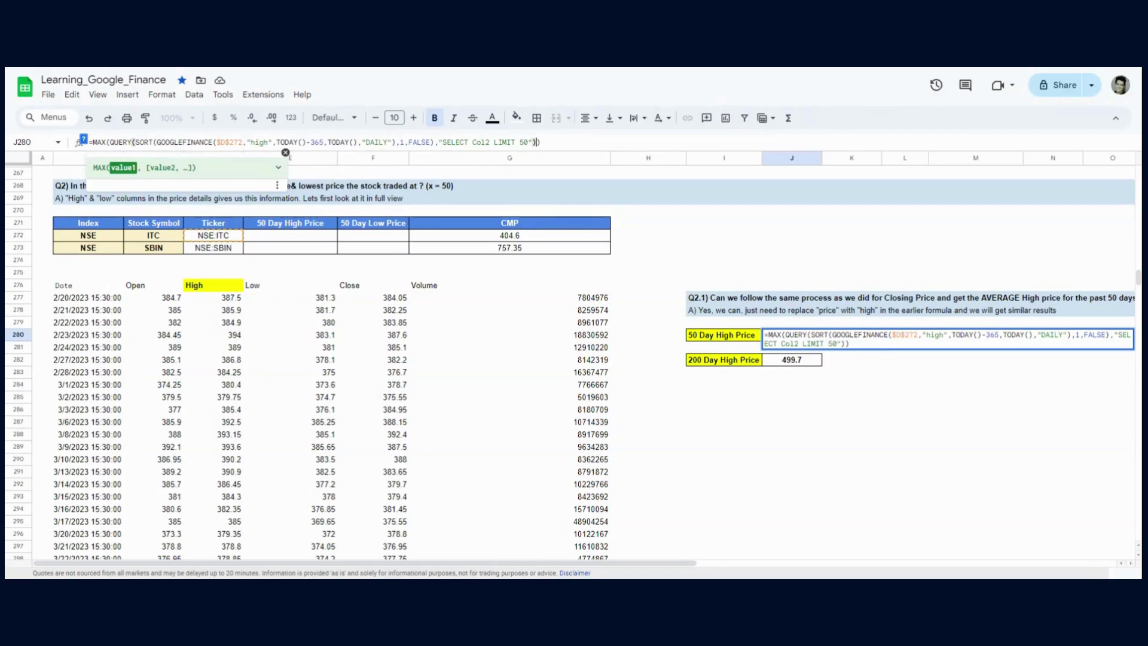
pyautogui.moveTo(540, 142); pyautogui.dragTo(93, 142)
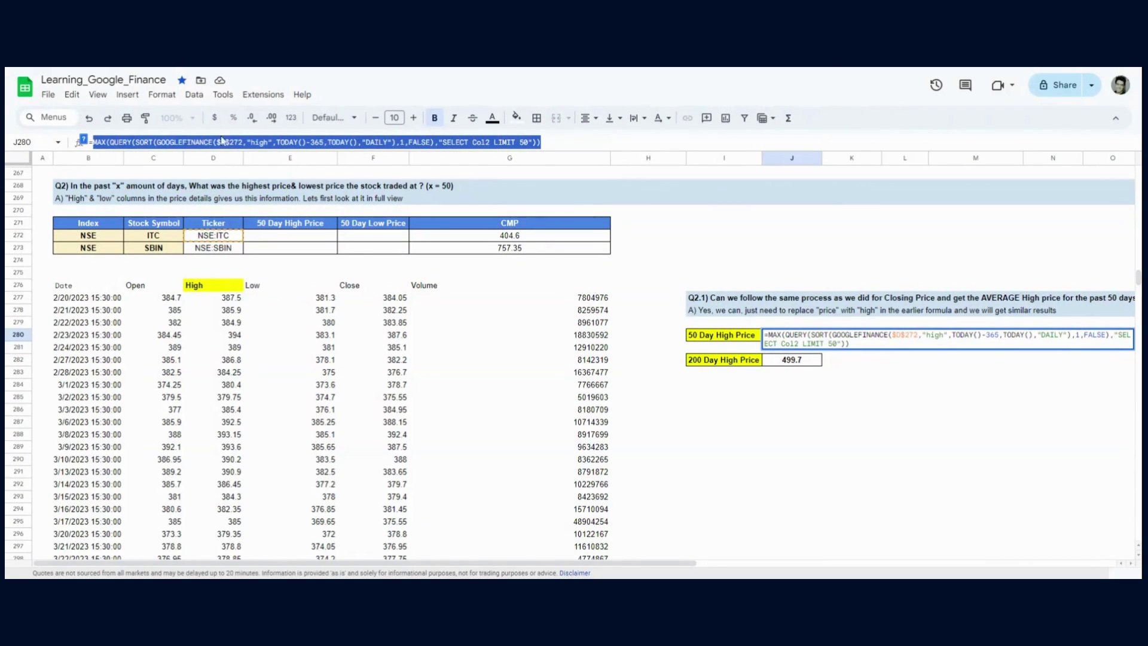
pyautogui.click(97, 143)
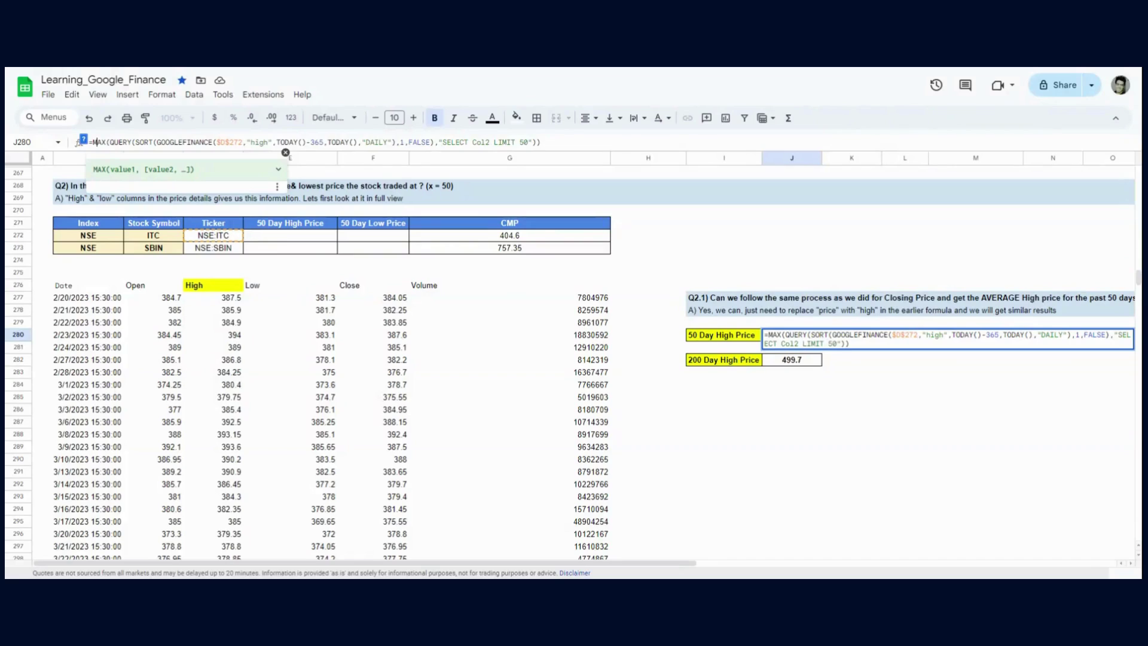
pyautogui.press('Escape')
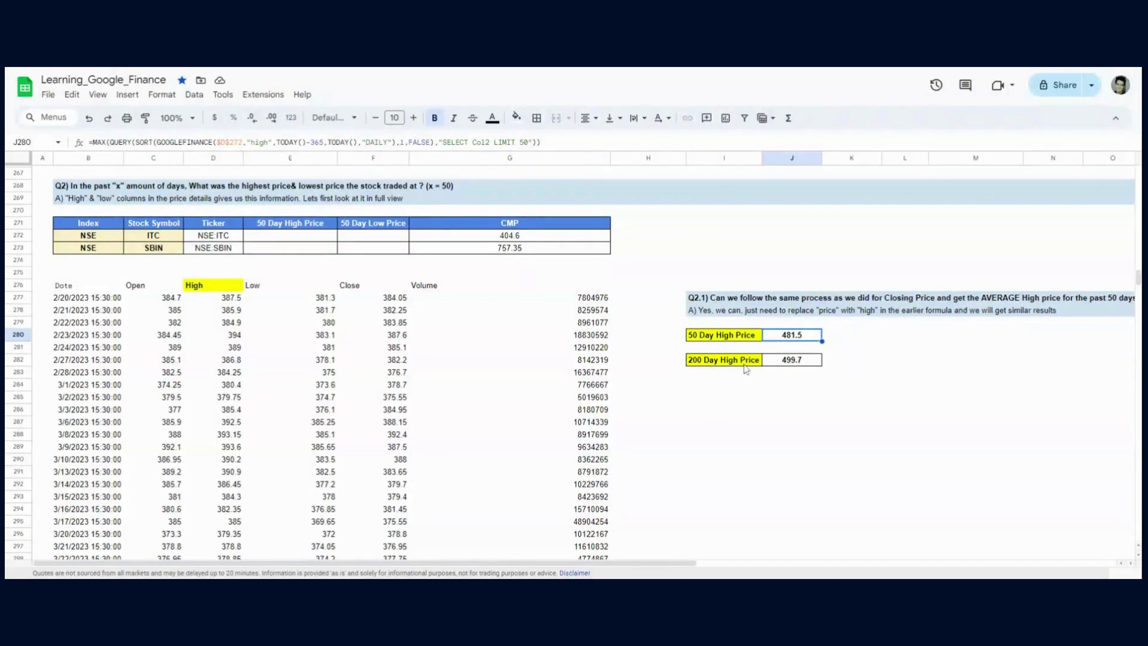
# Review the 200 Day High formula in J282 and copy the 50 Day High formula from J280.
pyautogui.click(790, 361)
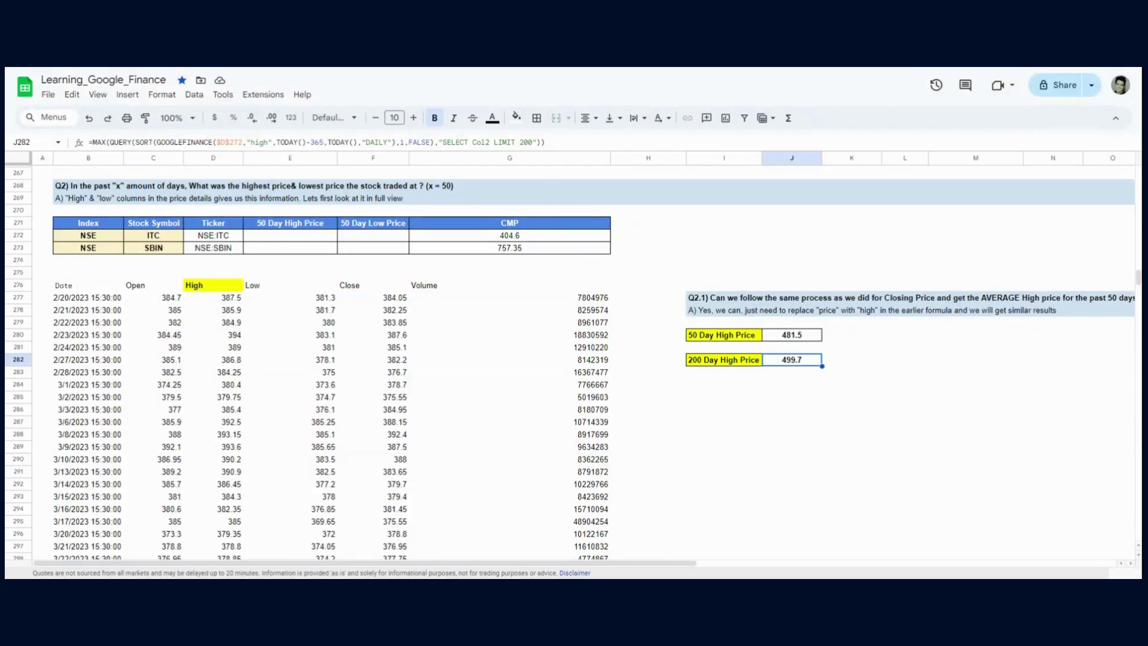
pyautogui.doubleClick(525, 141)
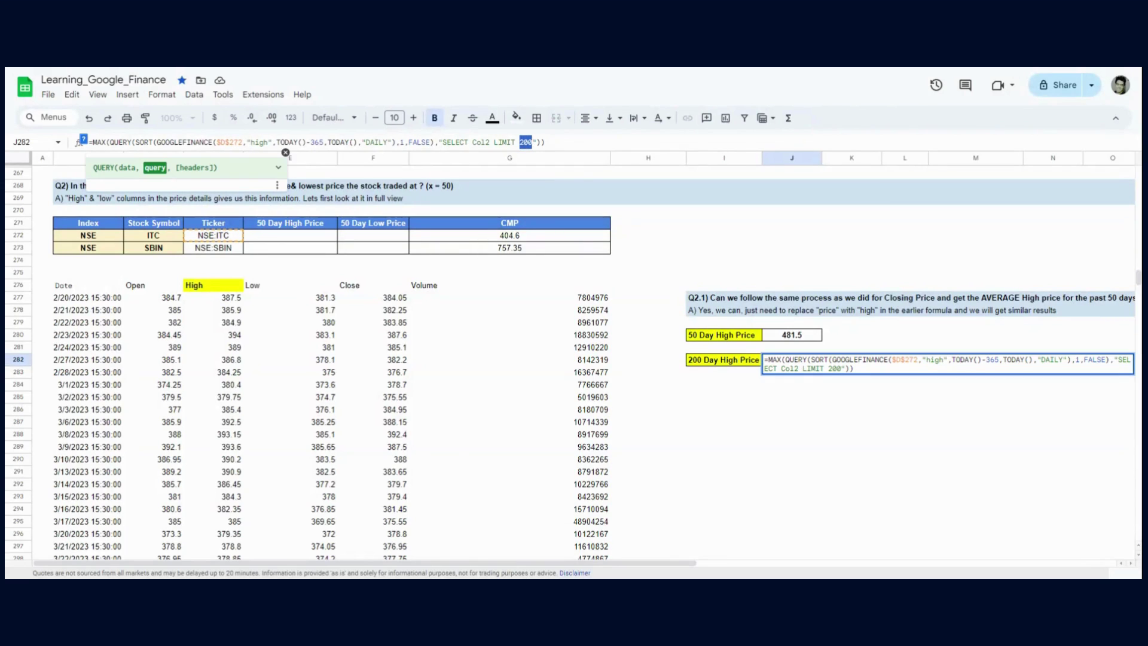
pyautogui.press('Escape')
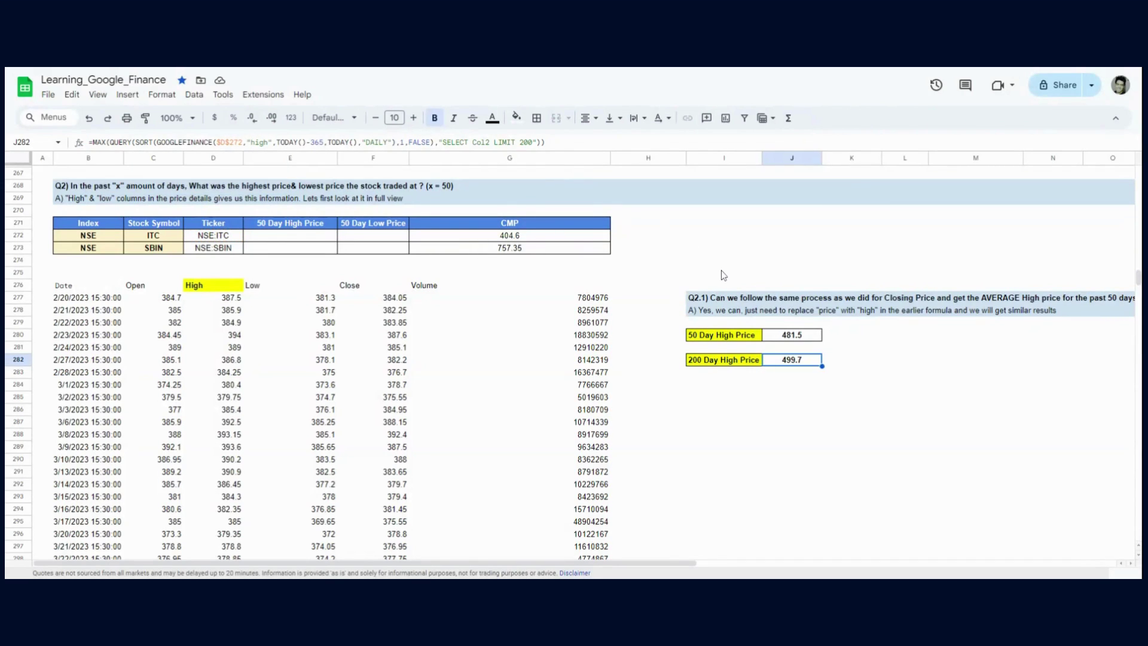
pyautogui.click(800, 342)
pyautogui.moveTo(541, 142); pyautogui.dragTo(84, 141)
pyautogui.hotkey('ctrl', 'c')
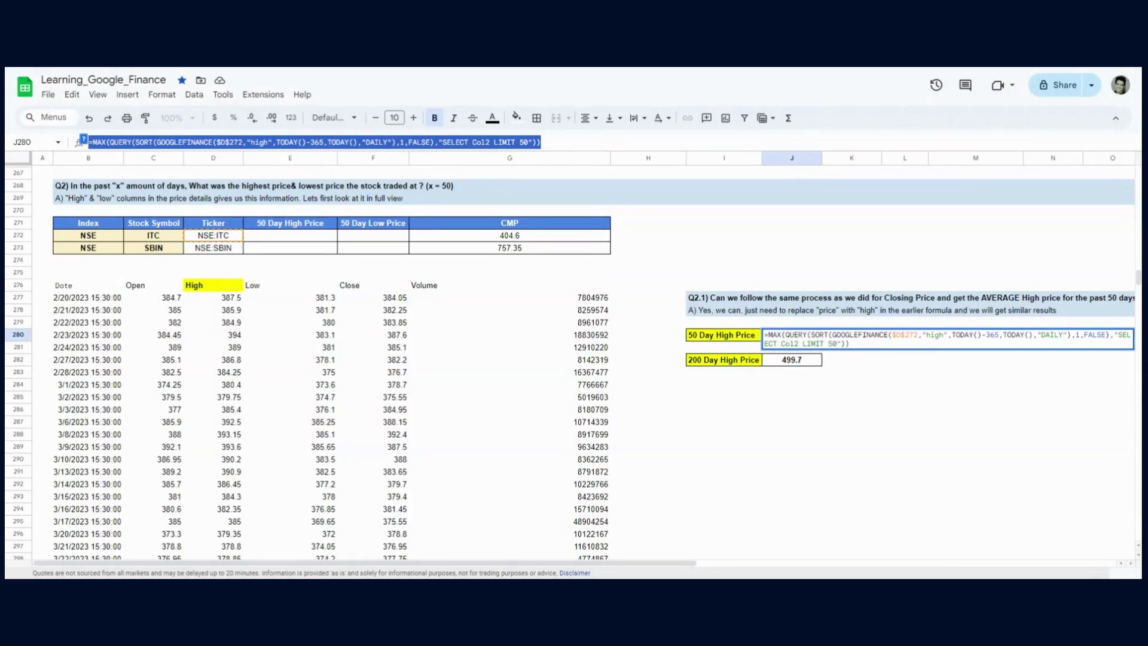
pyautogui.press('Escape')
# Paste the formula into E272 and make the ticker reference $D272, showing 481.45.
pyautogui.click(281, 235)
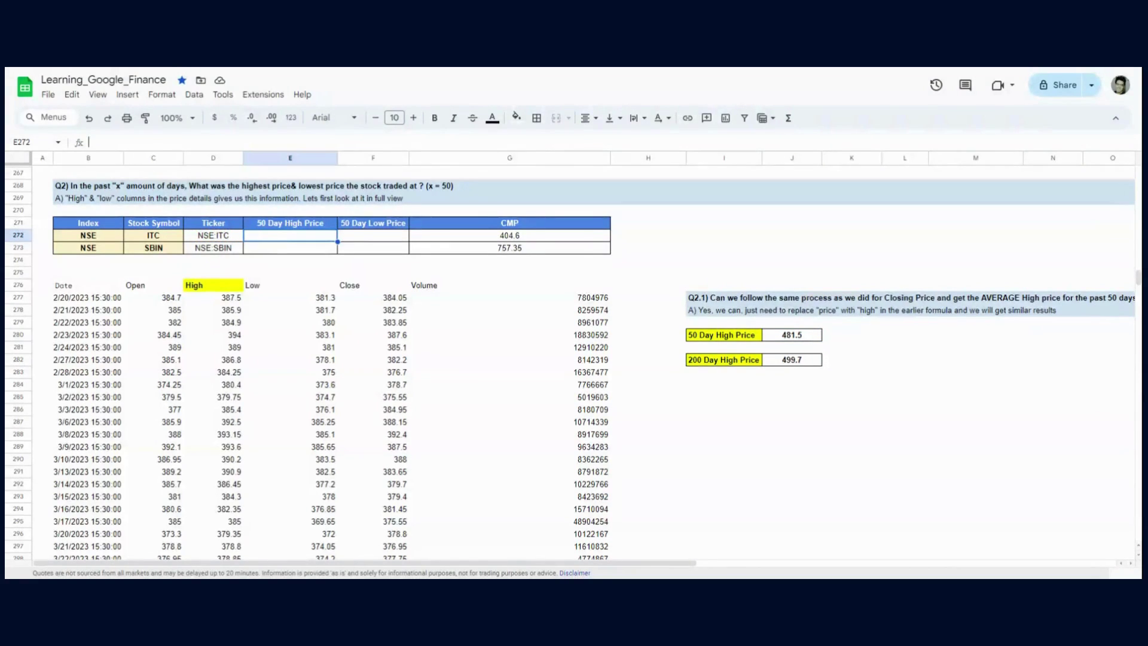
pyautogui.hotkey('ctrl', 'v')
pyautogui.press('Return')
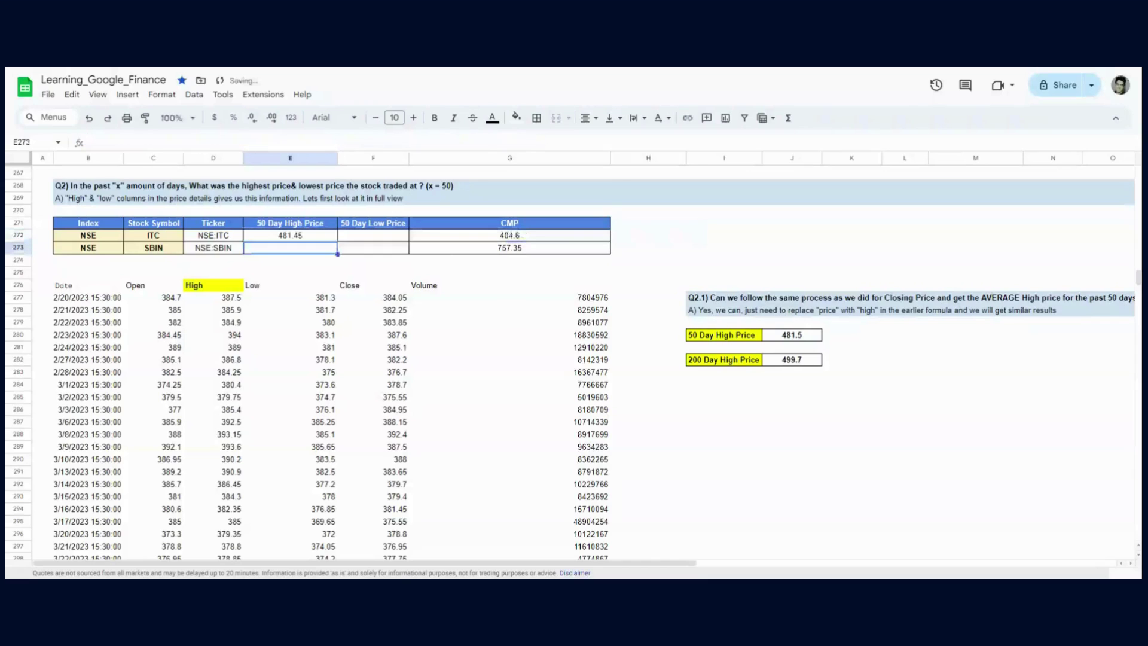
pyautogui.click(229, 142)
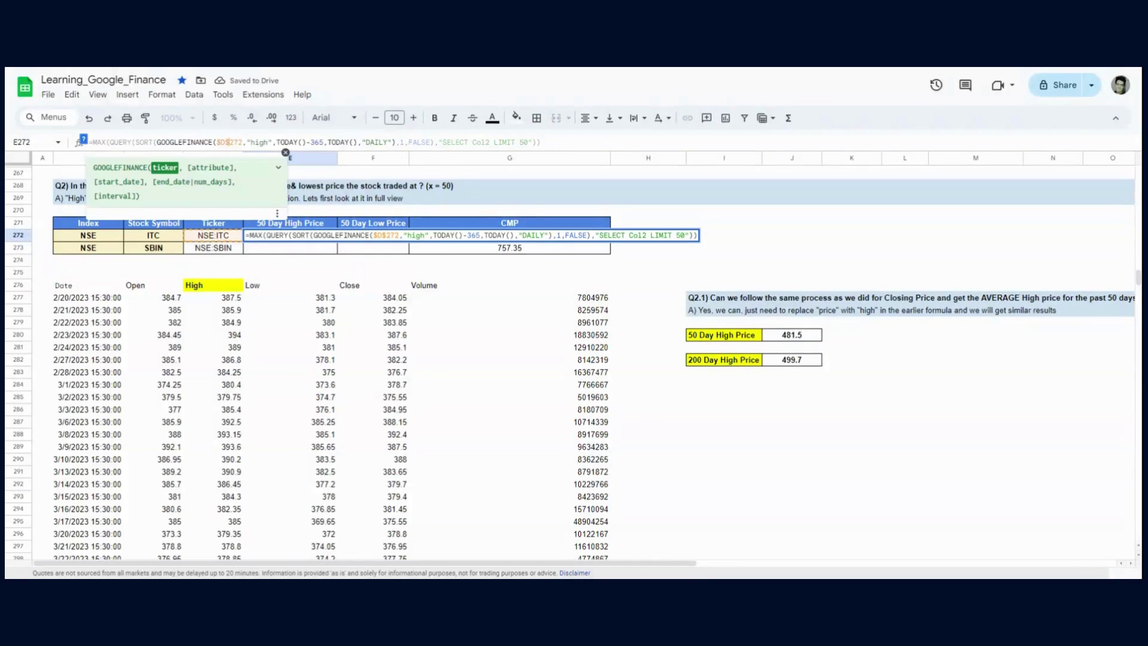
pyautogui.press('BackSpace')
pyautogui.press('Return')
# Copy the E272 formula into E273 for SBIN, undoing an accidental cell move, showing 774.6.
pyautogui.press('Up')
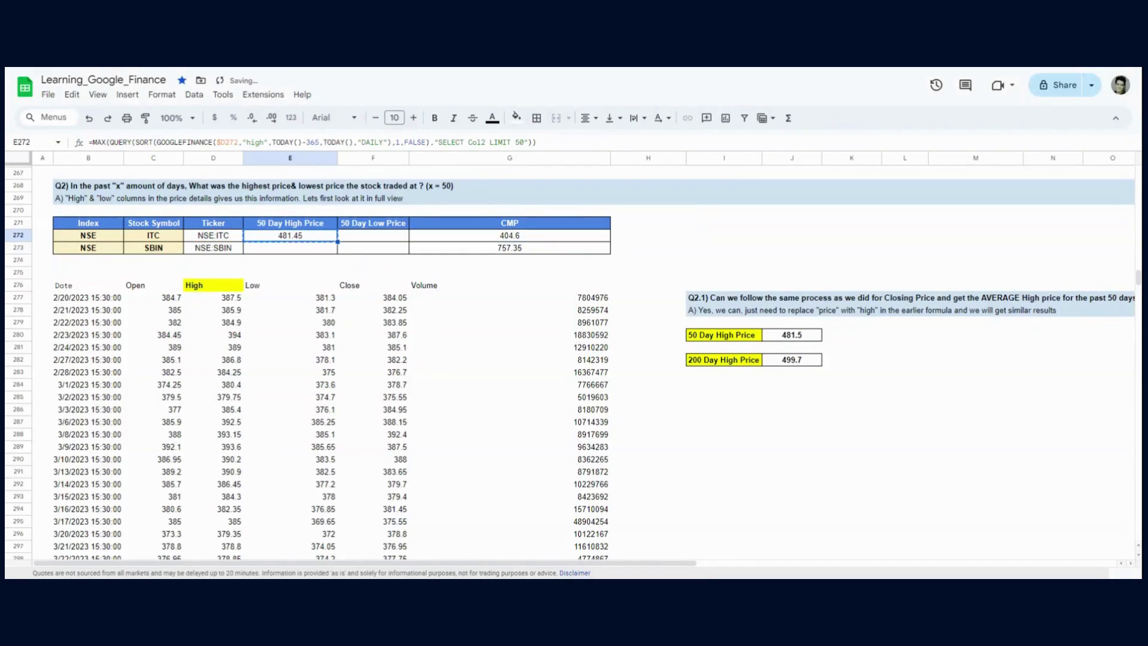
pyautogui.press('Down')
pyautogui.write('=MAX(QUERY(SORT(GOOGLEFINANCE($D273,"high",TODAY()-365,TODAY(),"DAILY"),1,FALSE),"SELECT Col2 LIMIT 50"))')
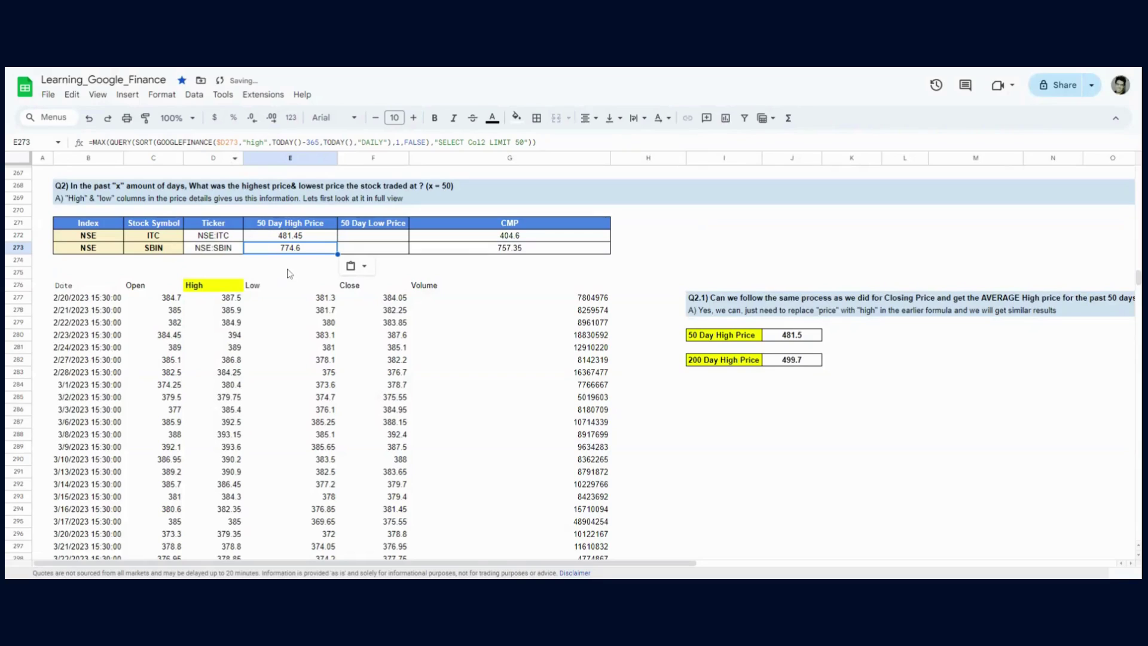
pyautogui.moveTo(305, 240); pyautogui.dragTo(304, 236)
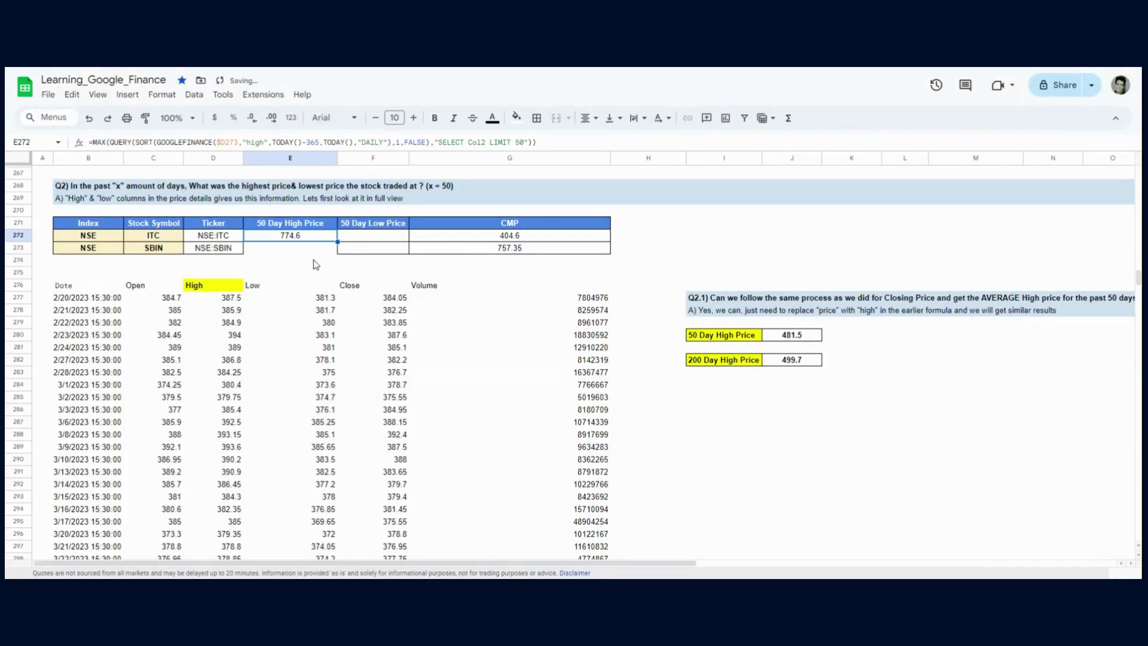
pyautogui.click(306, 253)
pyautogui.hotkey('ctrl', 'z')
pyautogui.click(318, 249)
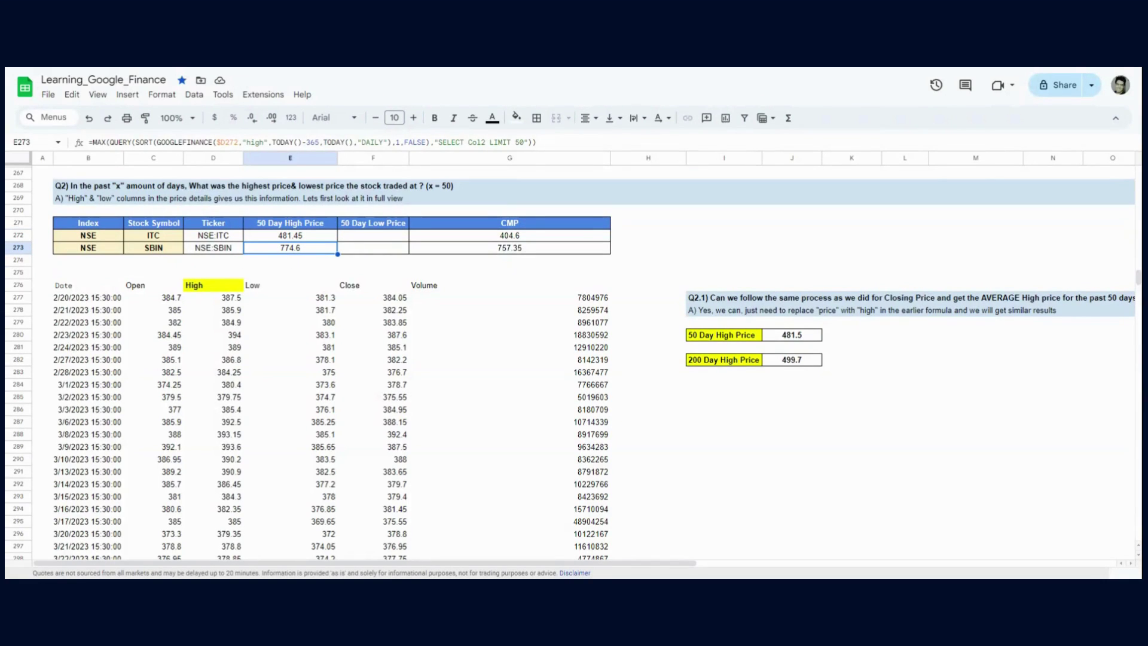
pyautogui.click(353, 239)
# Paste ITC's high-price formula into F272 and replace "high" with "low", giving 474.2.
pyautogui.press('Left')
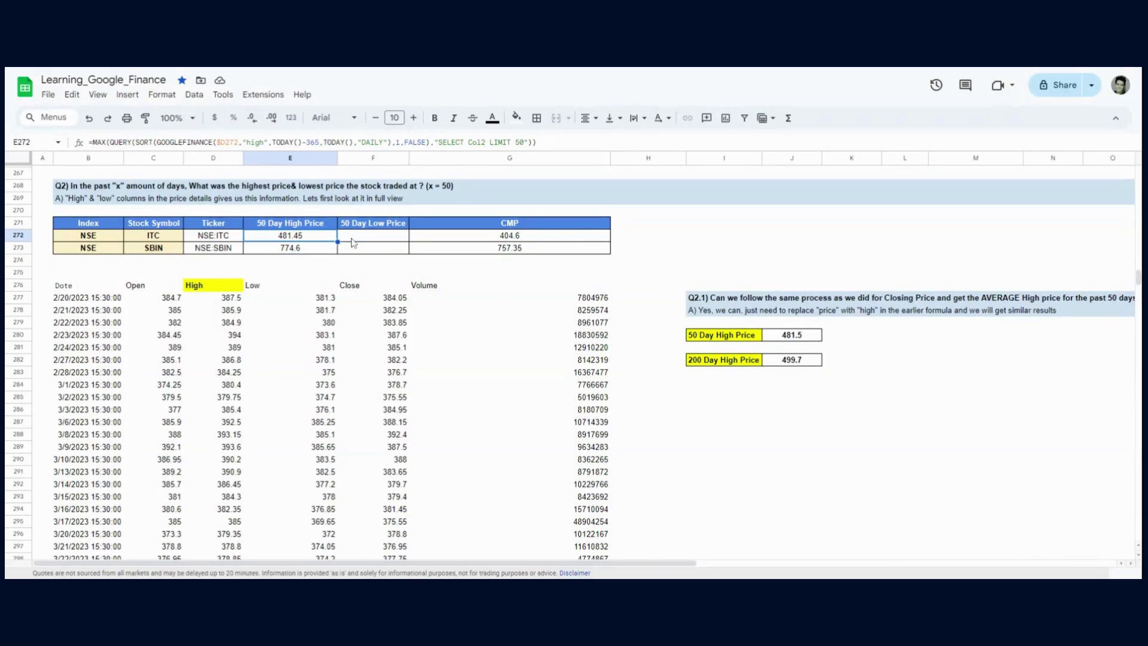
pyautogui.press('Right')
pyautogui.hotkey('ctrl', 'v')
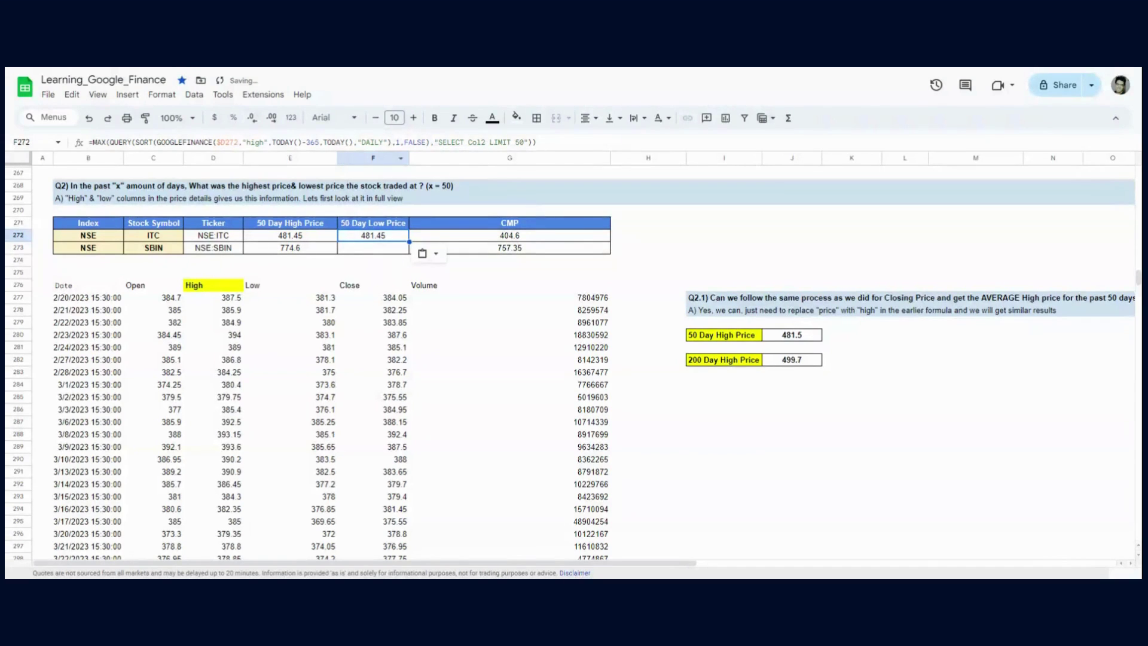
pyautogui.click(265, 142)
pyautogui.press('BackSpace')
pyautogui.press('BackSpace')
pyautogui.press('BackSpace')
pyautogui.press('BackSpace')
pyautogui.write('low')
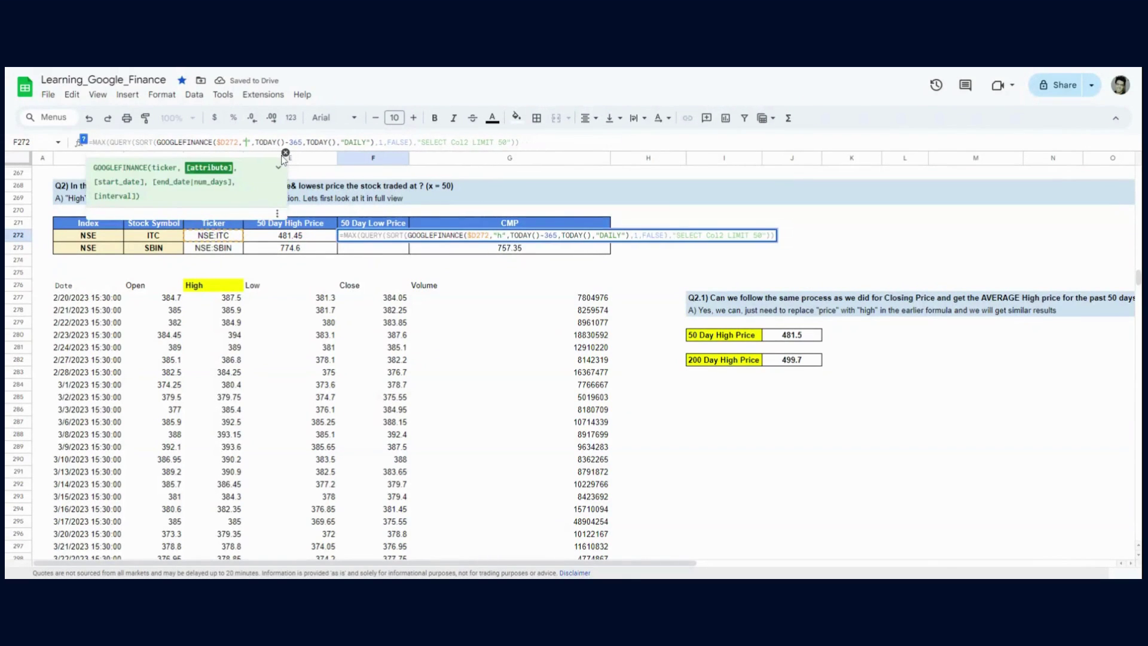
pyautogui.press('Return')
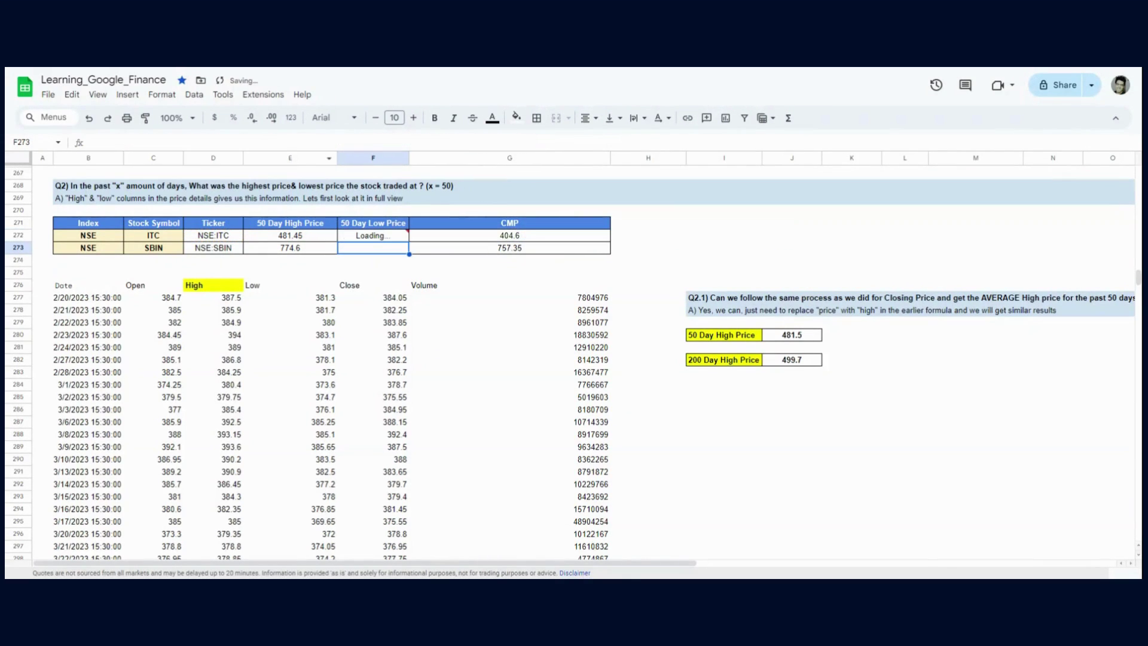
pyautogui.click(361, 237)
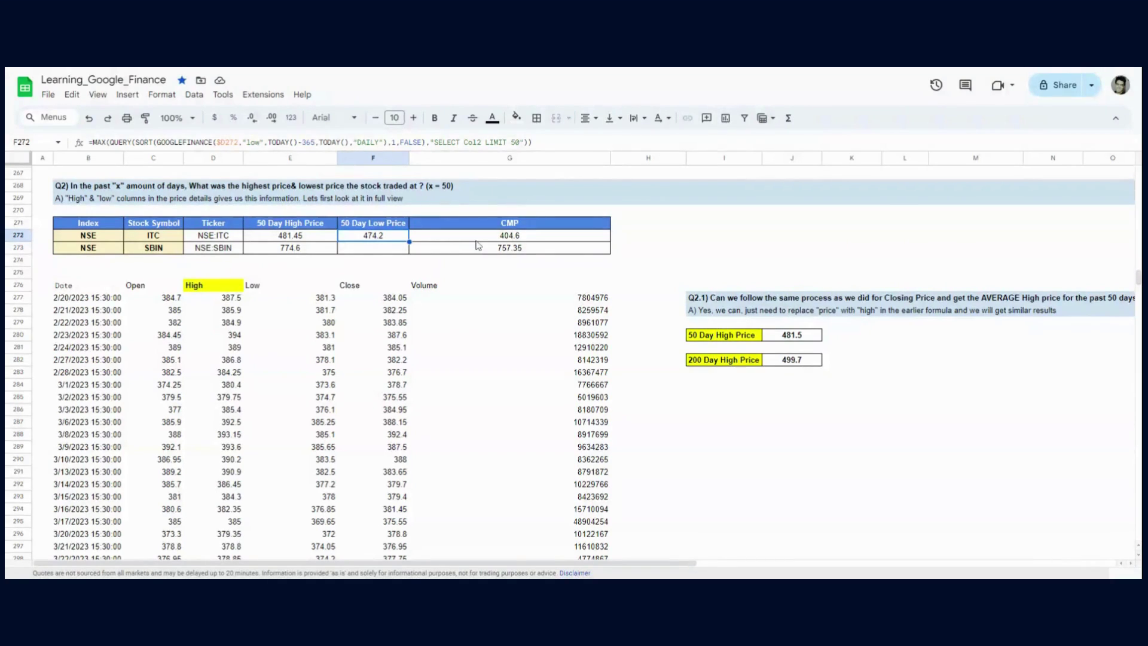
pyautogui.press('Right')
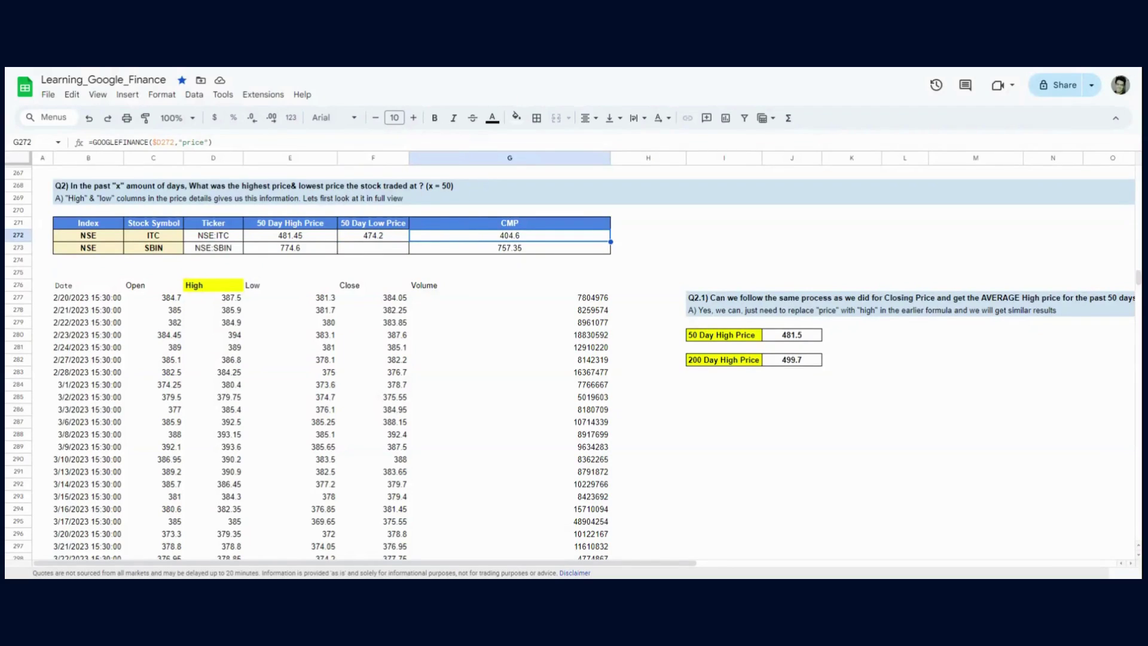
# Change MAX to MIN in F272 and autofill it to F273, giving 399.4 and 600.65.
pyautogui.click(383, 240)
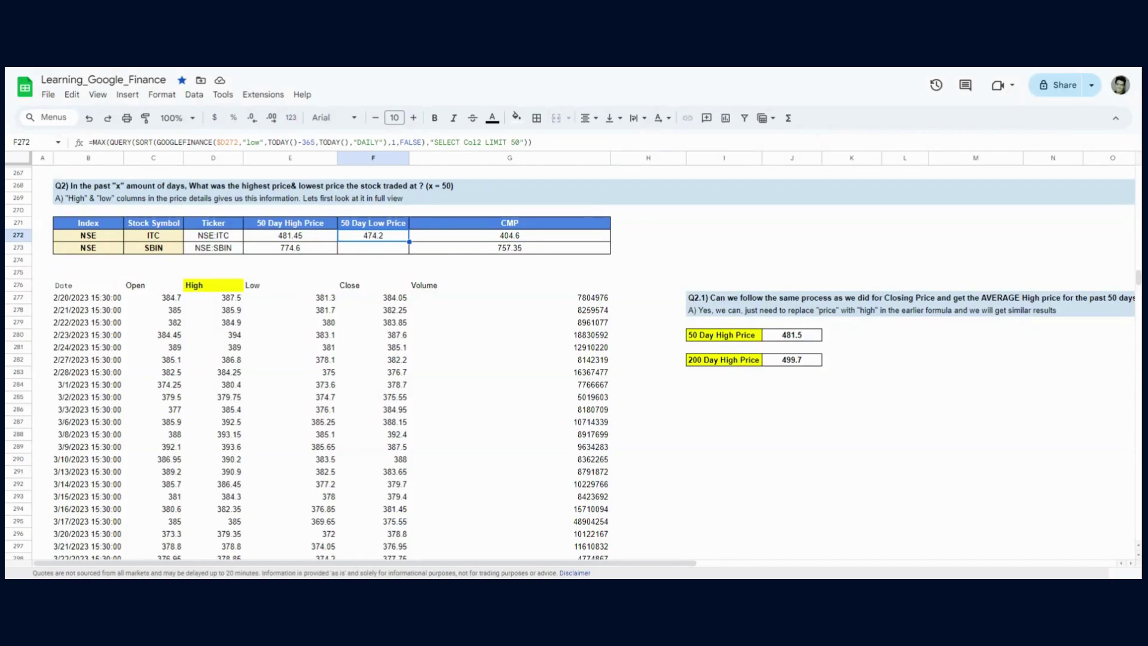
pyautogui.doubleClick(99, 143)
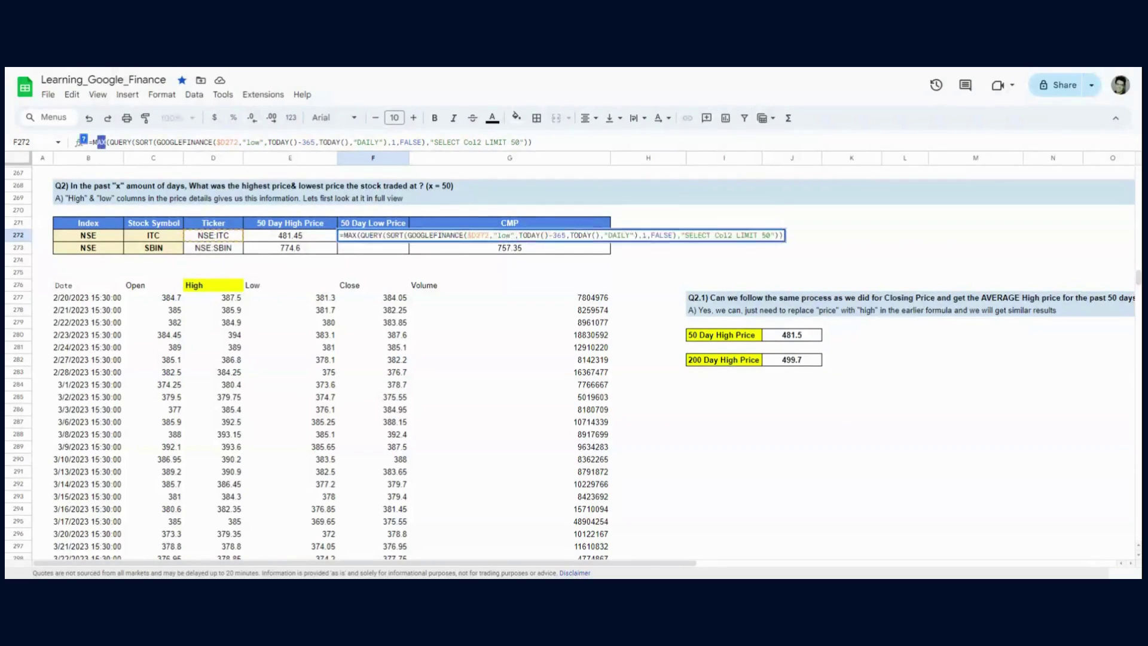
pyautogui.click(106, 142)
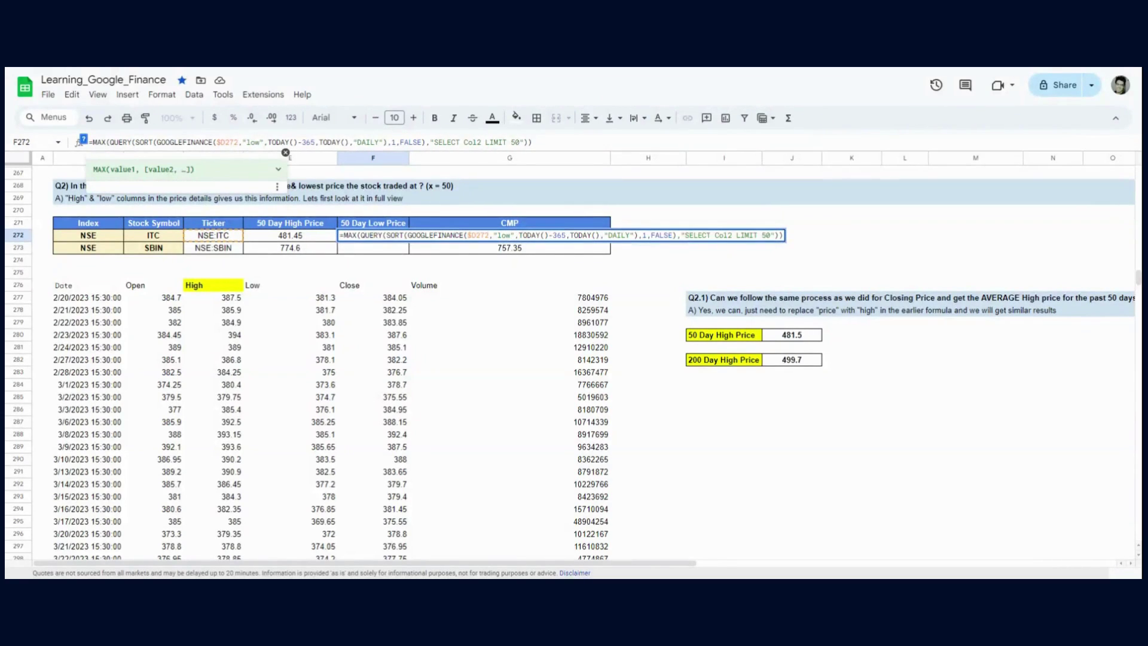
pyautogui.press('BackSpace')
pyautogui.press('BackSpace')
pyautogui.write('IN')
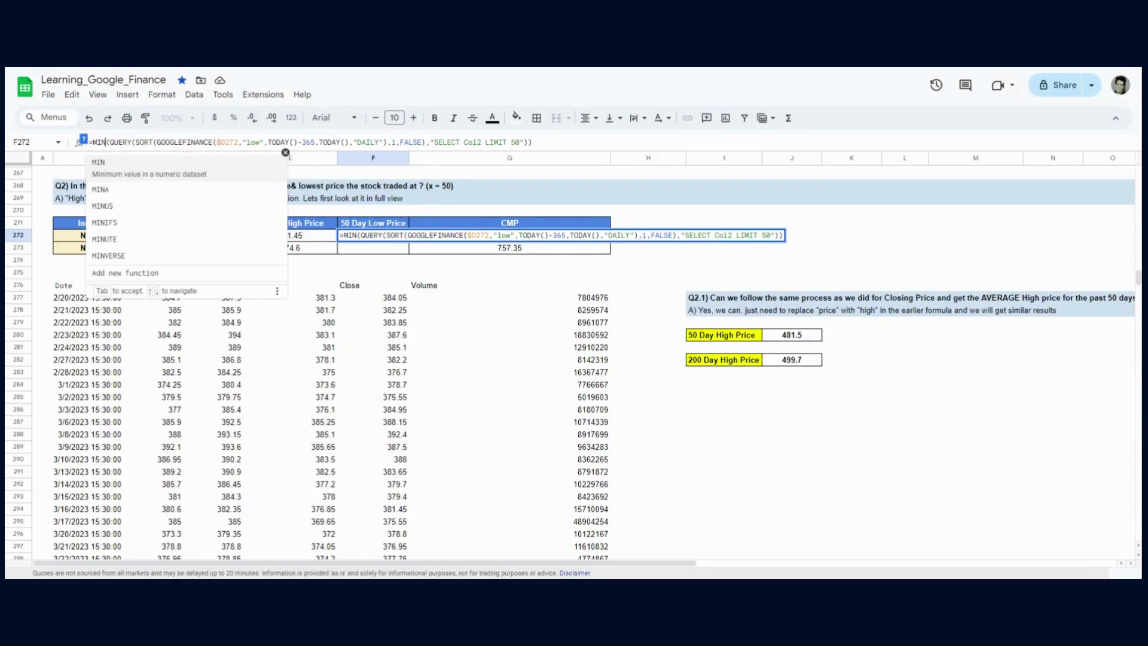
pyautogui.press('Tab')
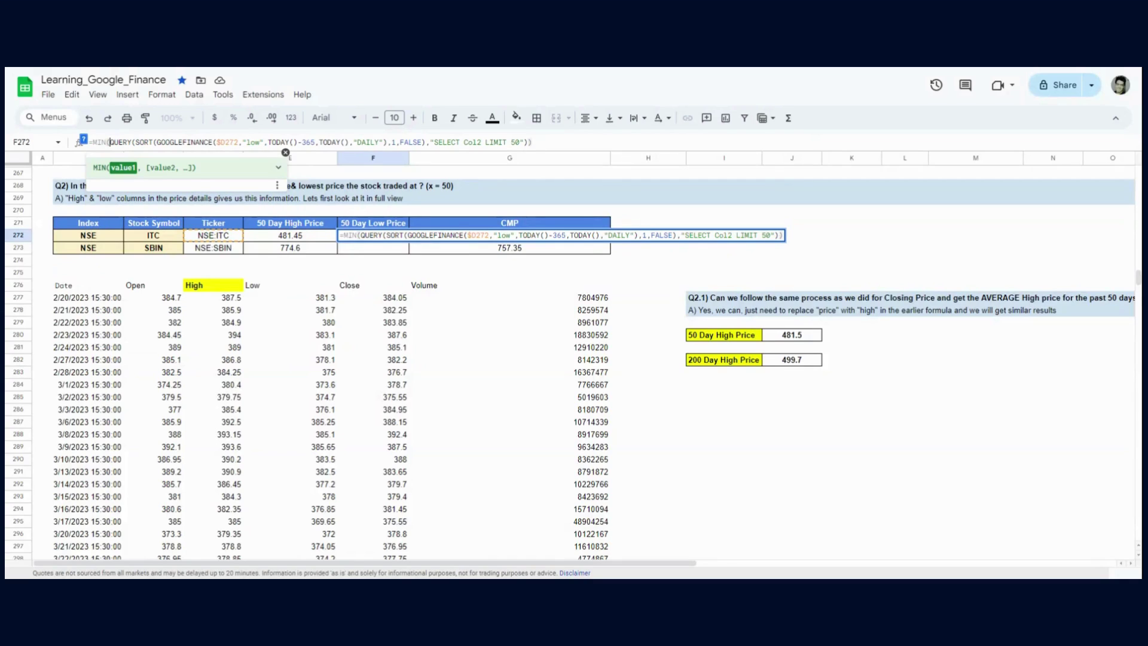
pyautogui.click(551, 143)
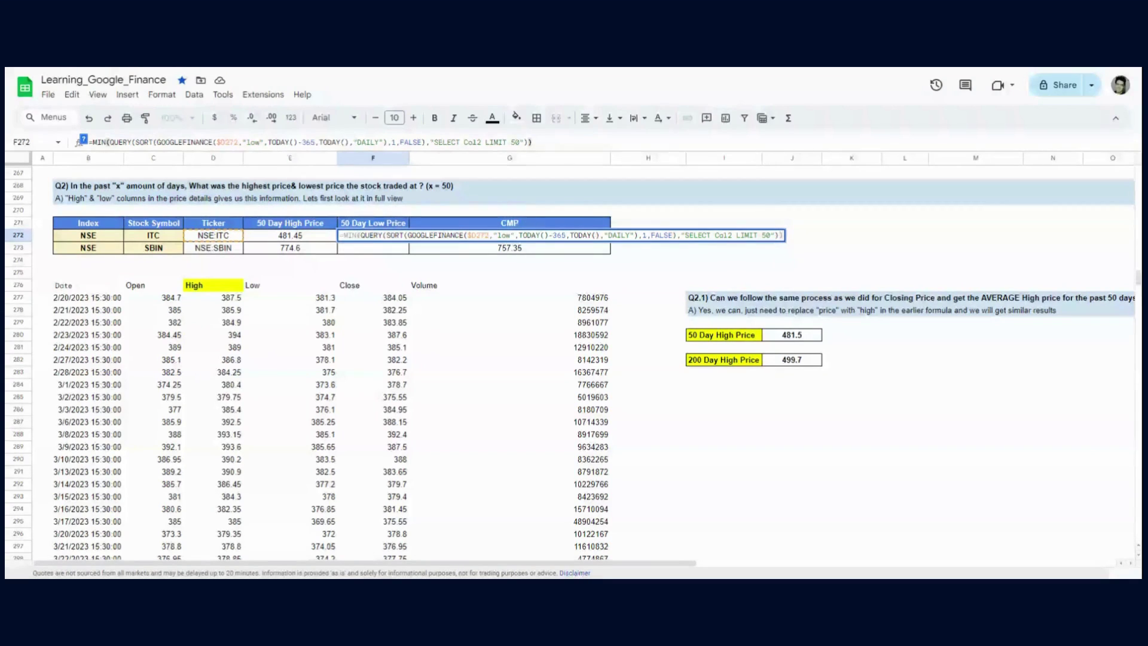
pyautogui.press('Return')
pyautogui.hotkey('ctrl', 'Return')
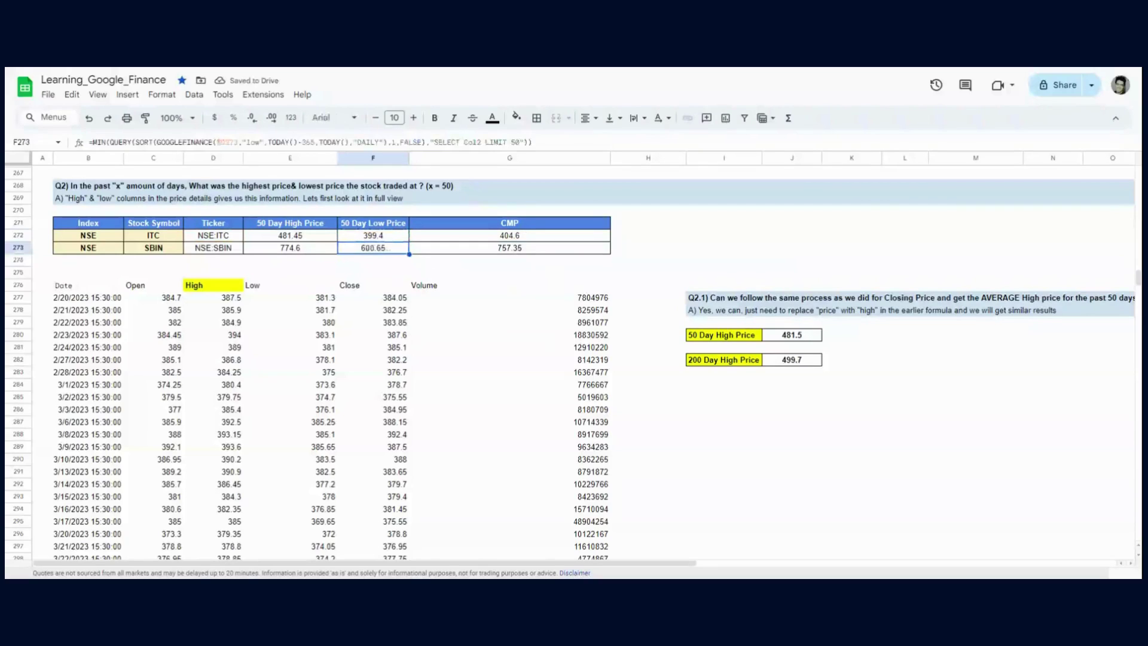
pyautogui.click(509, 247)
pyautogui.keyDown('shift'); pyautogui.click(531, 237); pyautogui.keyUp('shift')
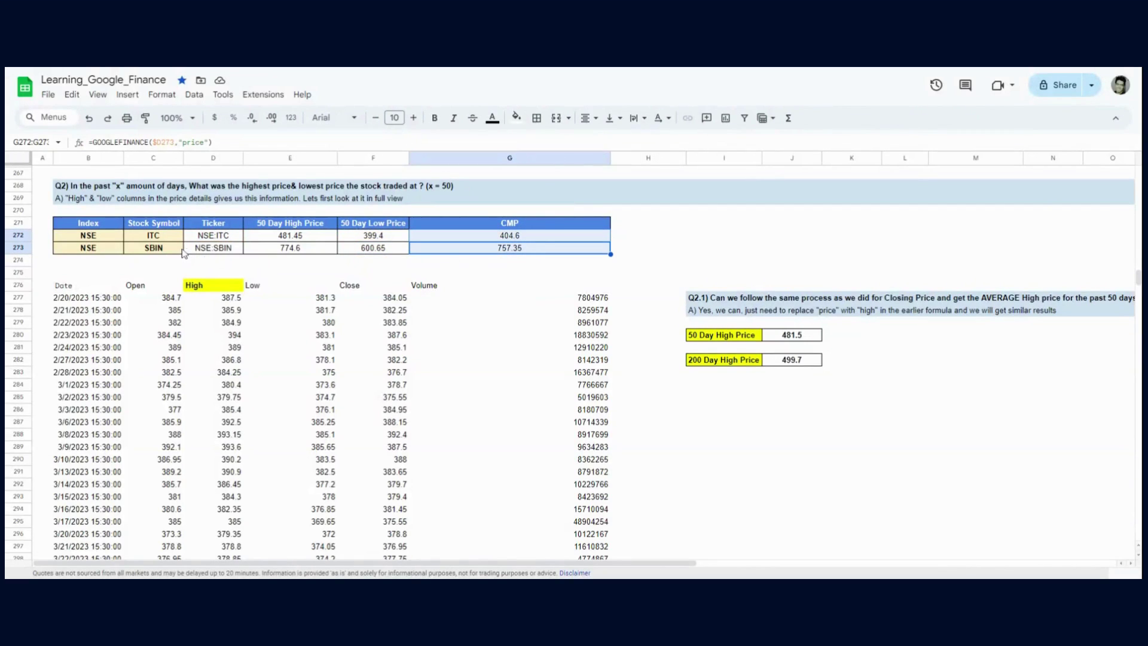
pyautogui.click(160, 250)
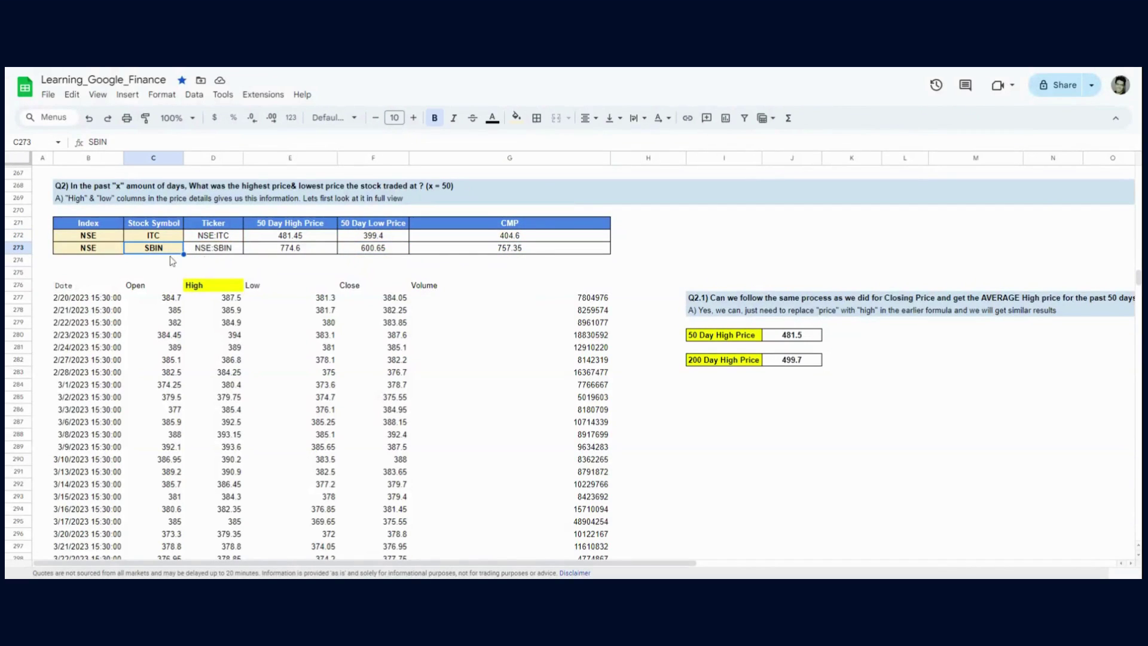
pyautogui.click(505, 250)
pyautogui.click(510, 237)
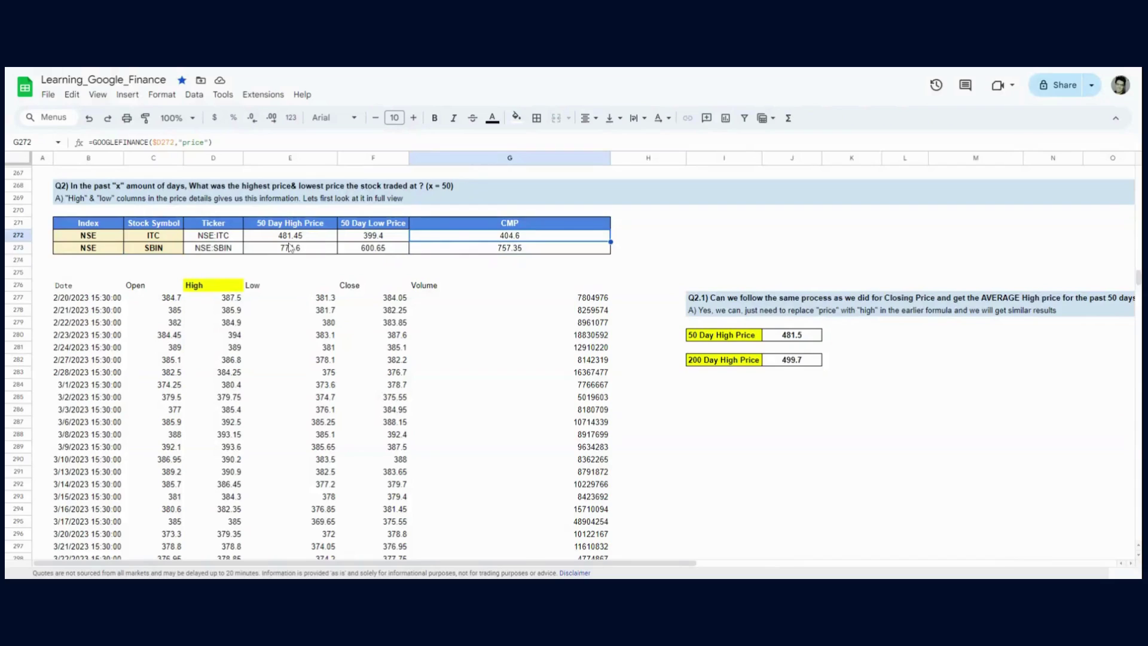
pyautogui.click(403, 238)
pyautogui.click(442, 251)
pyautogui.click(307, 249)
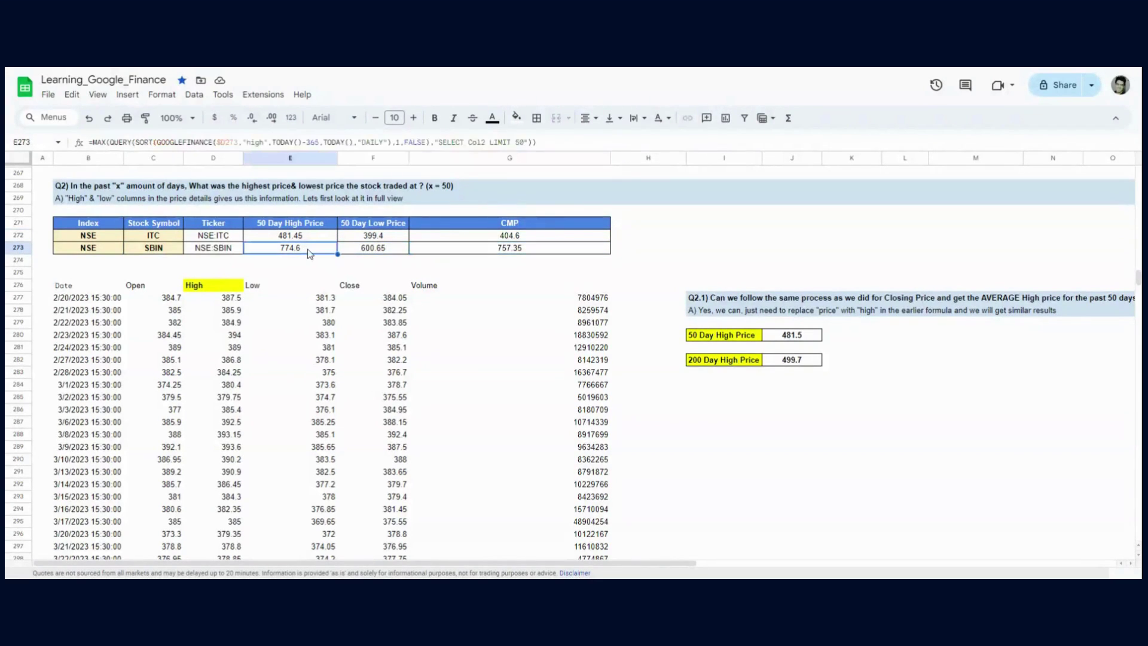
pyautogui.click(471, 252)
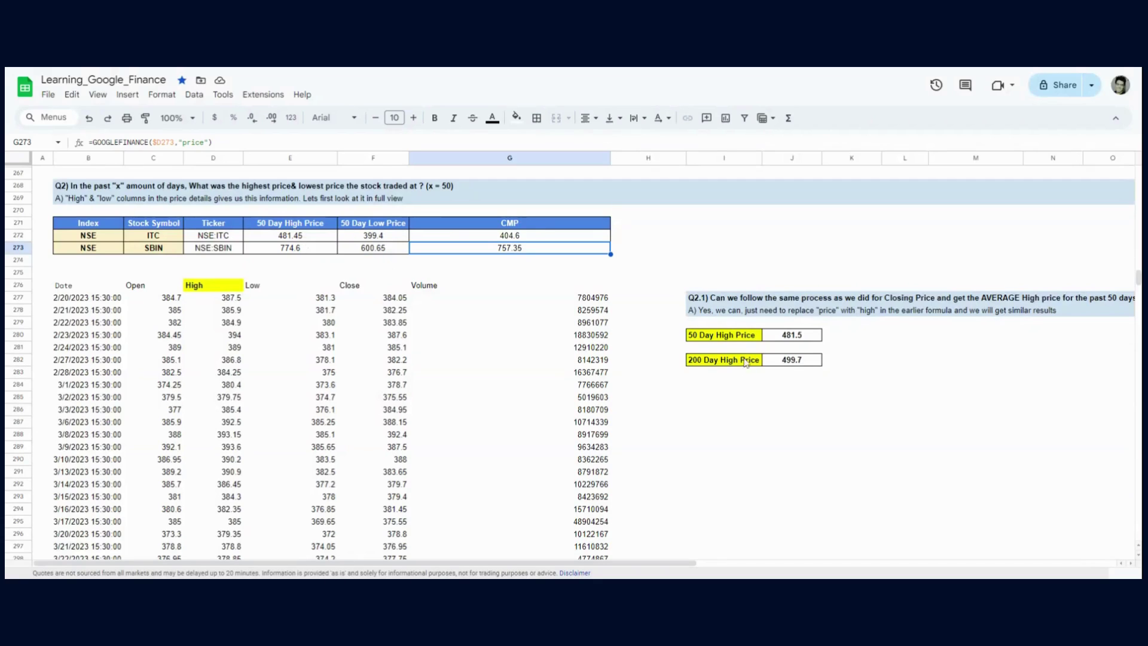
pyautogui.click(786, 362)
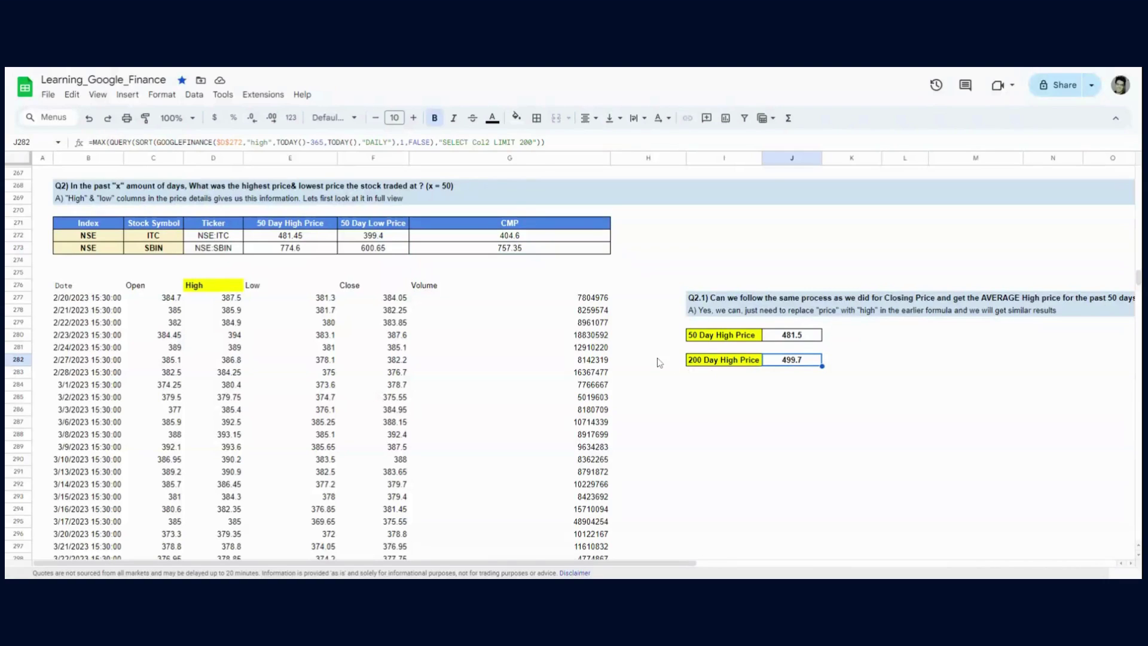